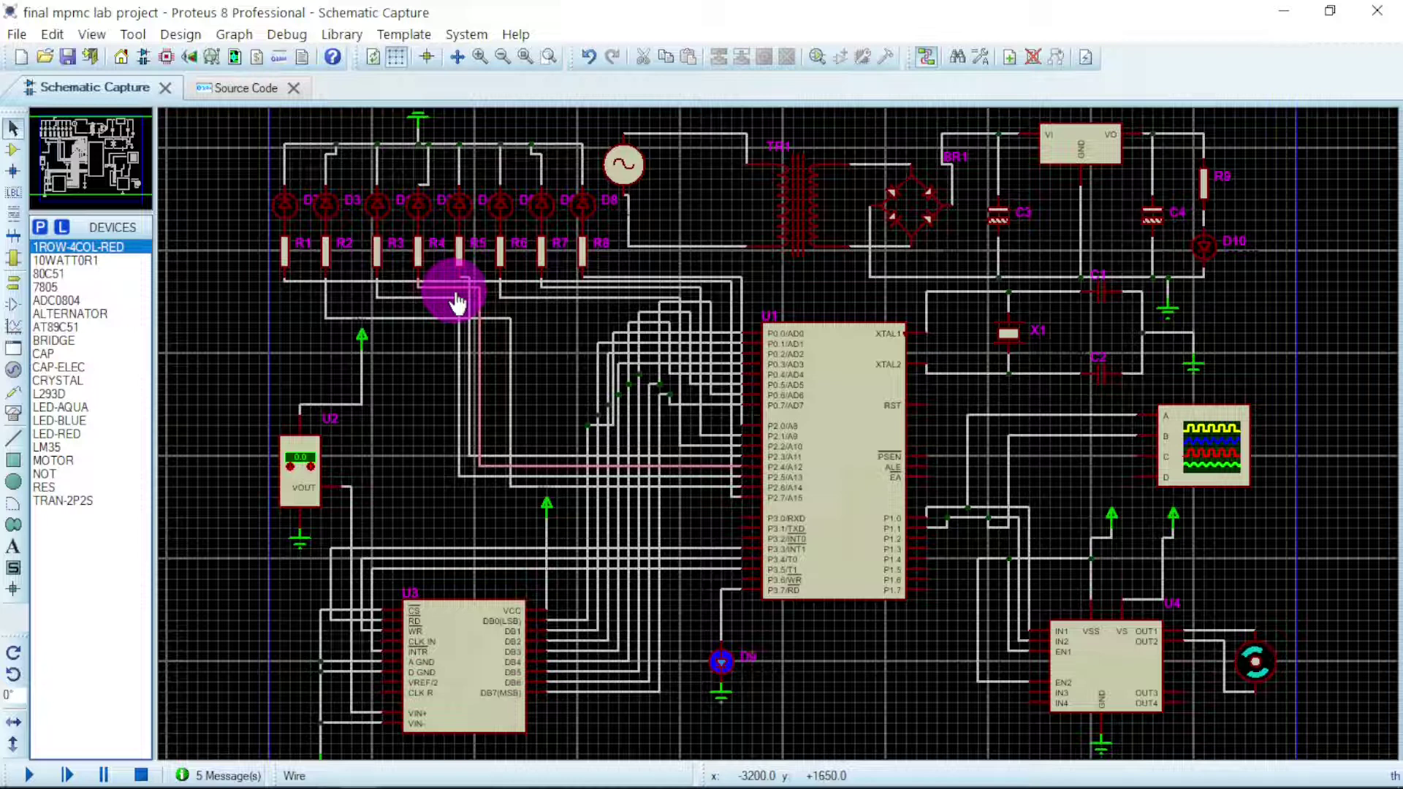
left_click(820, 640)
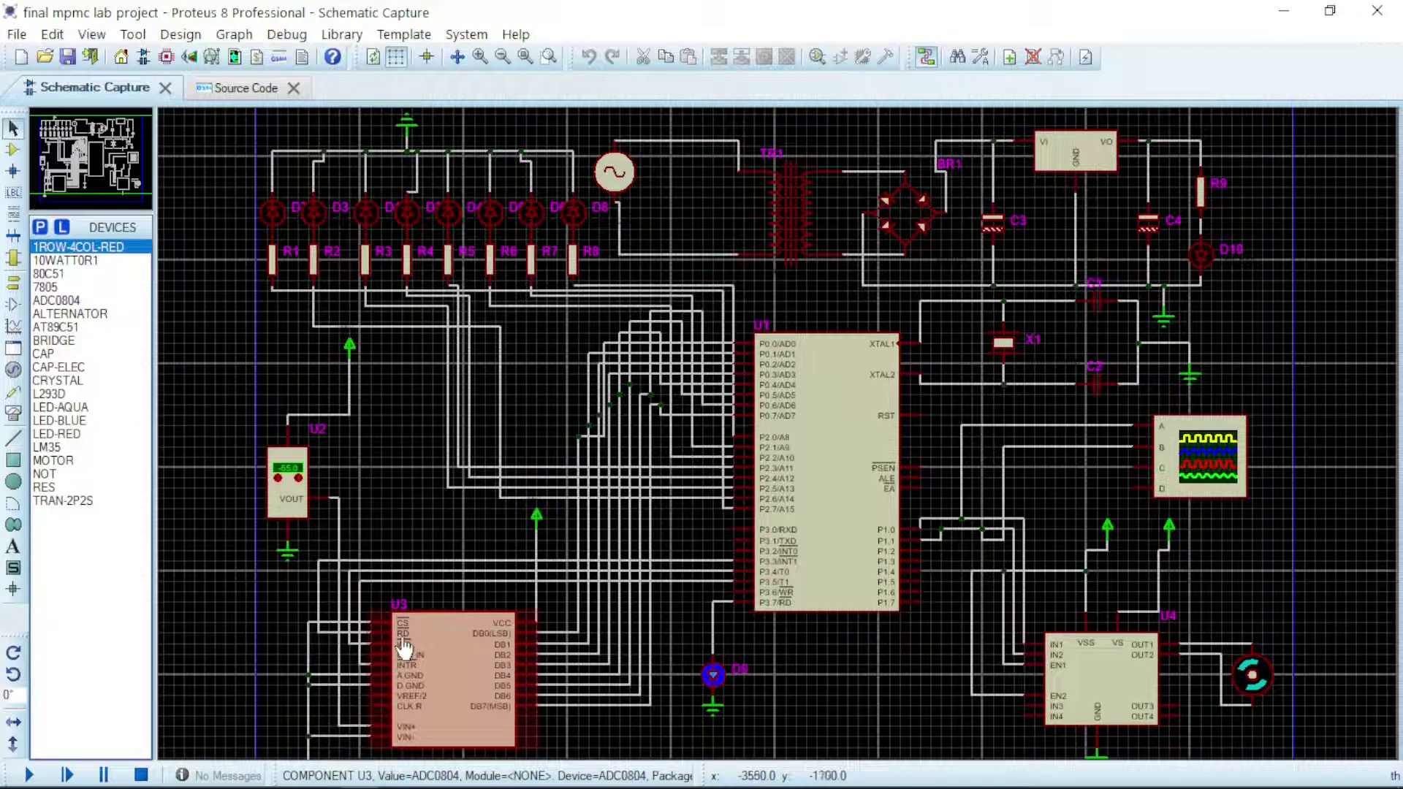
left_click(816, 502)
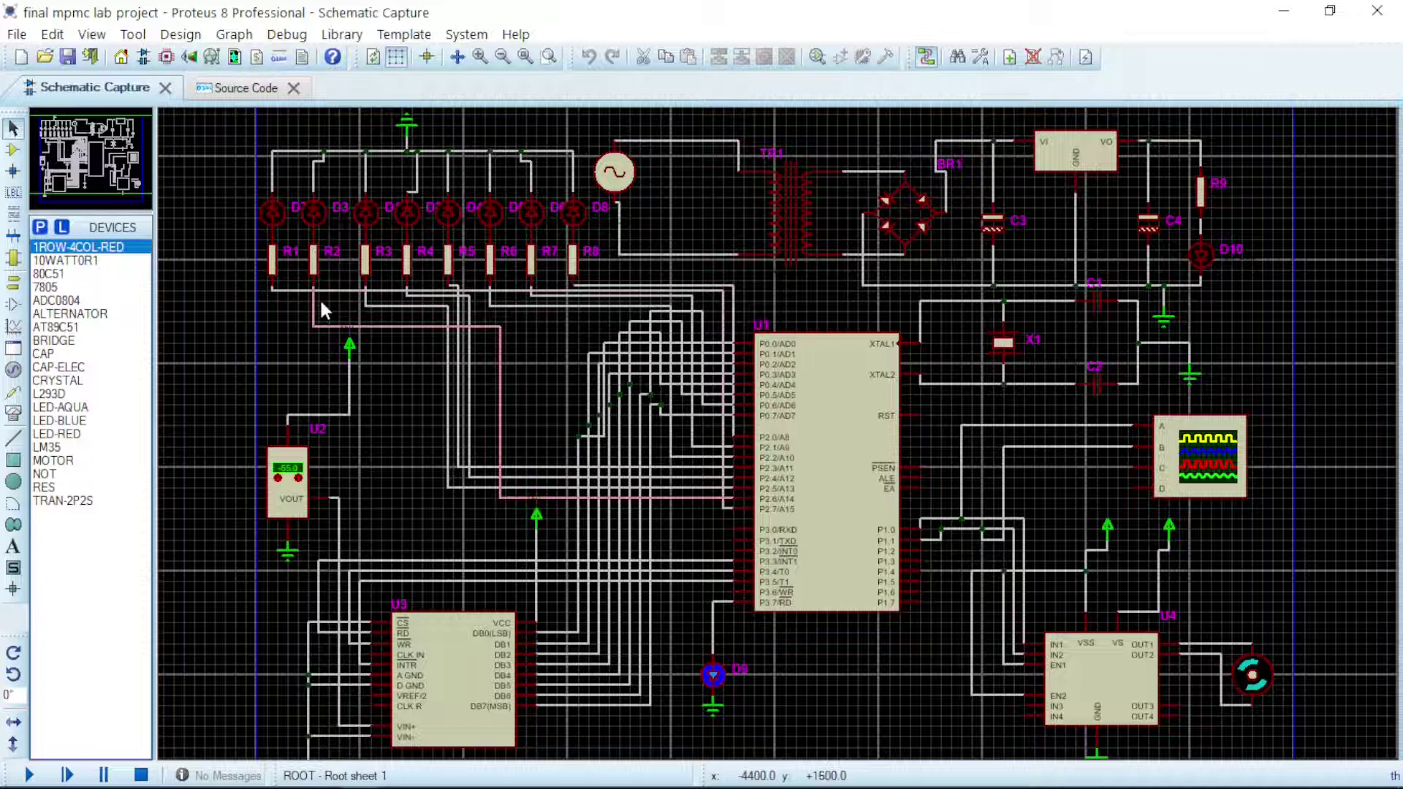
Step: Start the simulation and close the Digital Oscilloscope popup
left_click(31, 776)
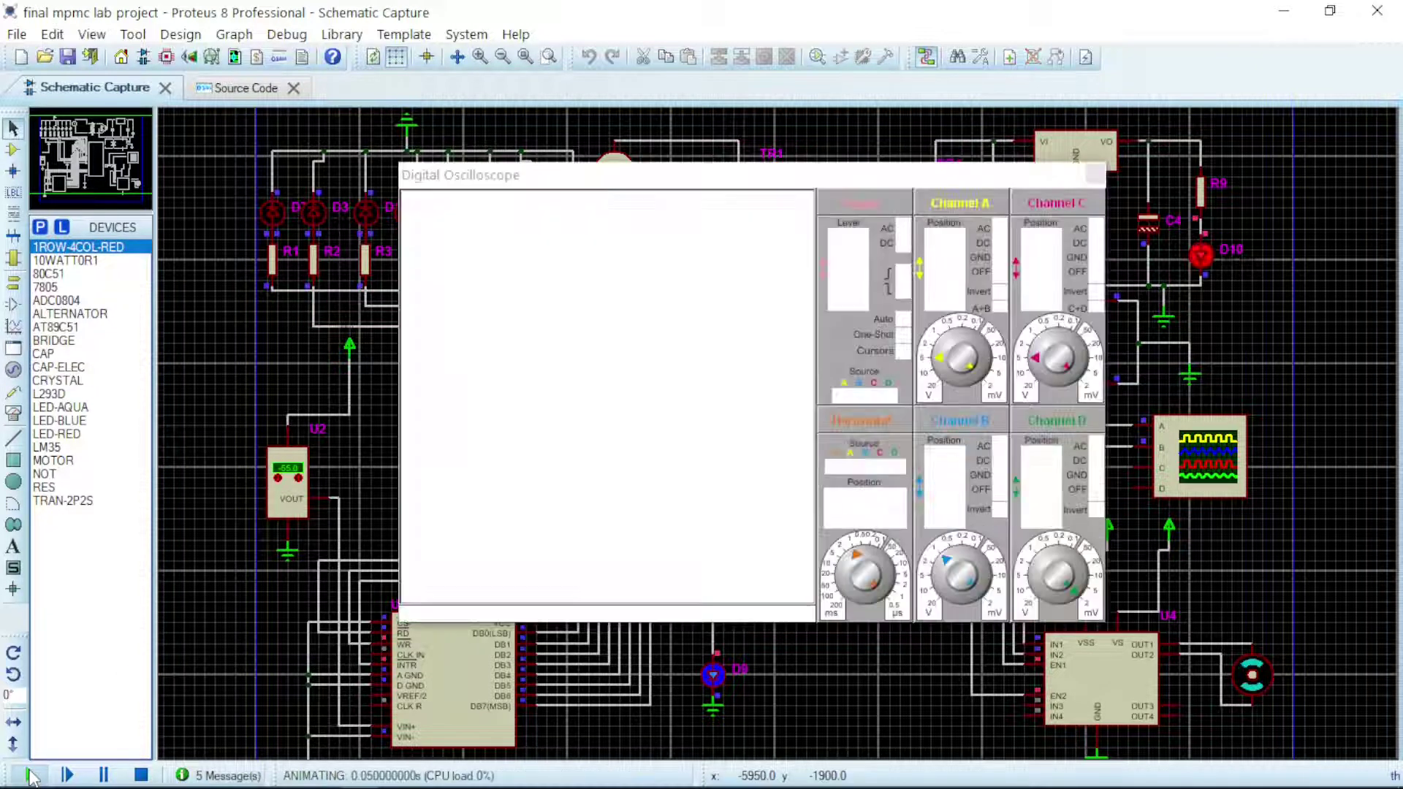
left_click(1095, 175)
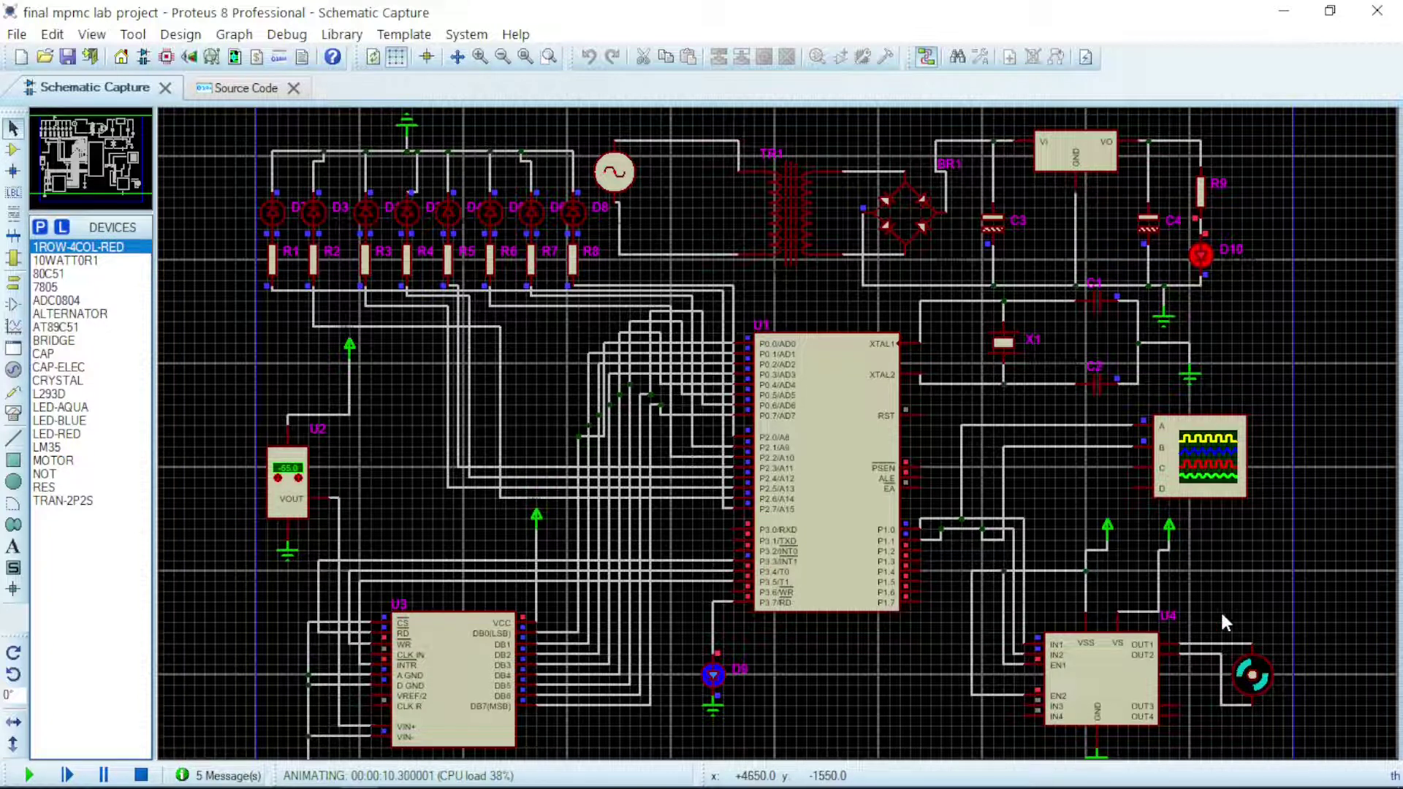
Step: Raise the LM35 temperature to 150, then lower it back to about 120
left_click(299, 467)
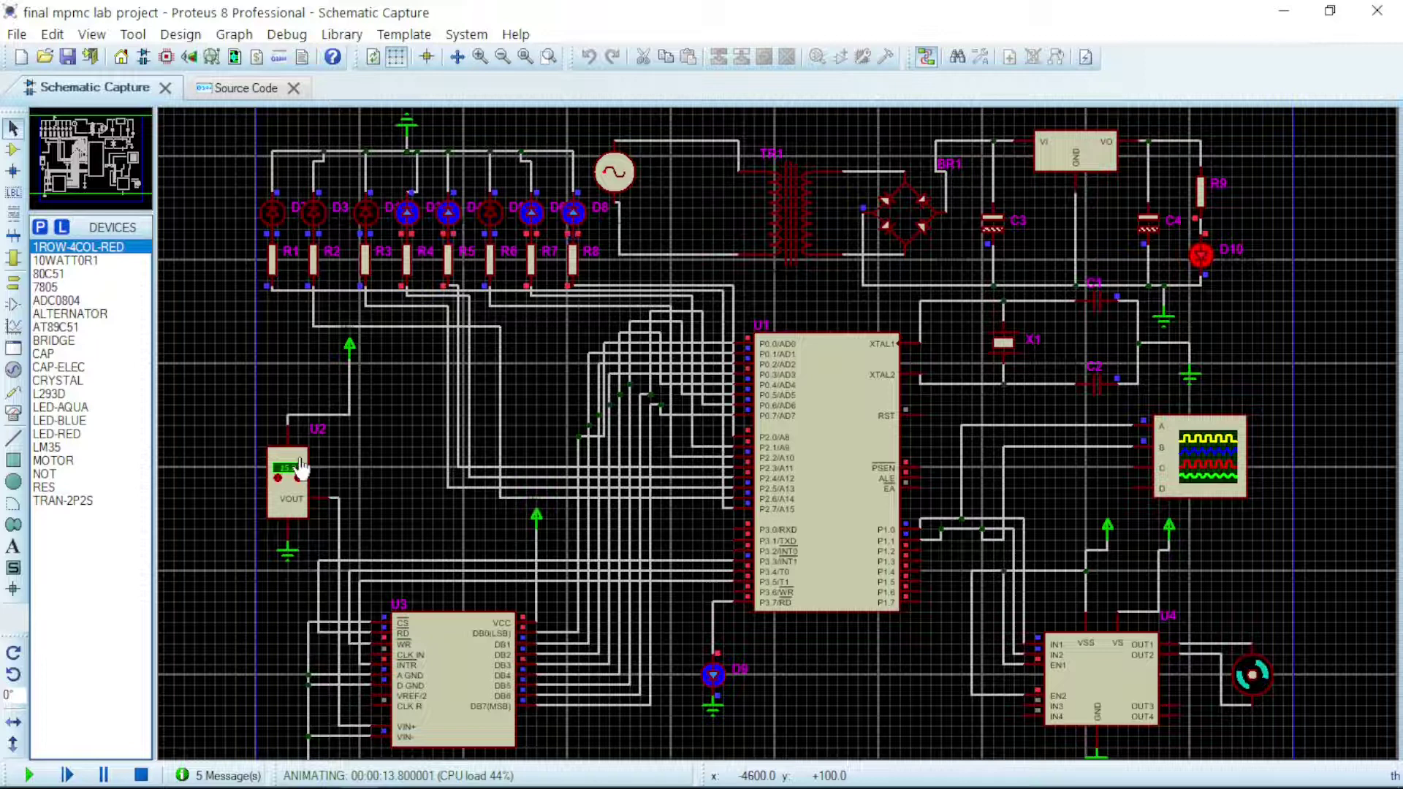
left_click(299, 466)
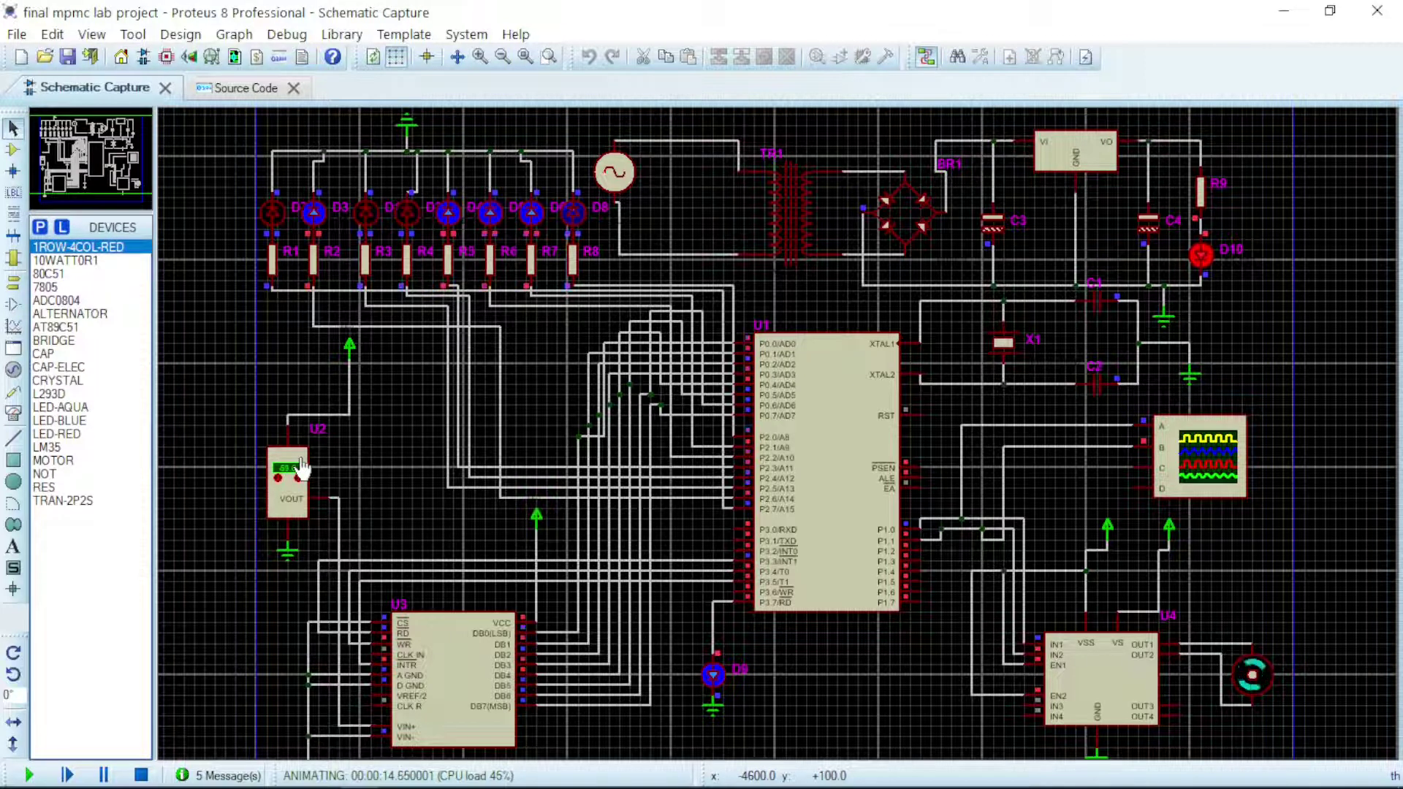
left_click(299, 466)
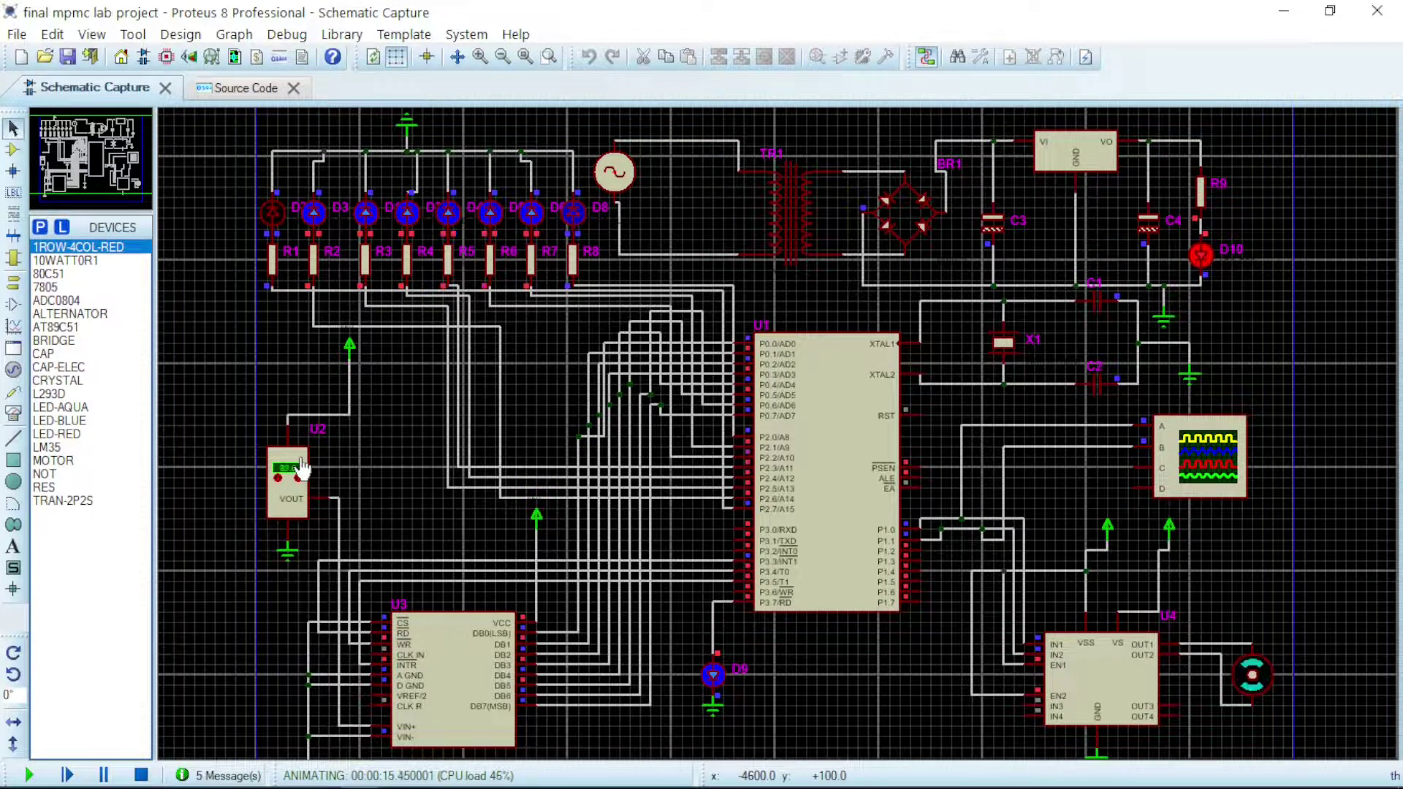
left_click(300, 467)
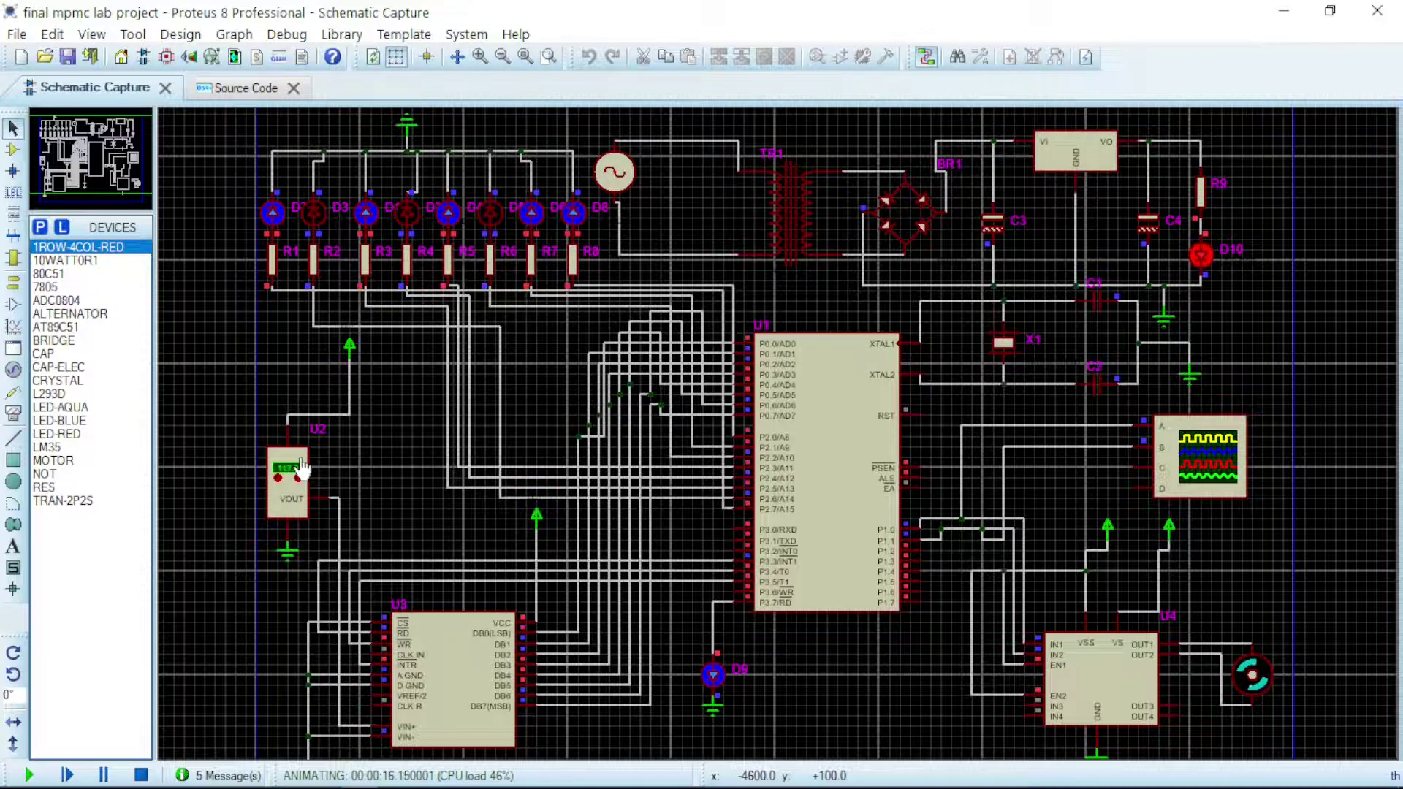
left_click(300, 466)
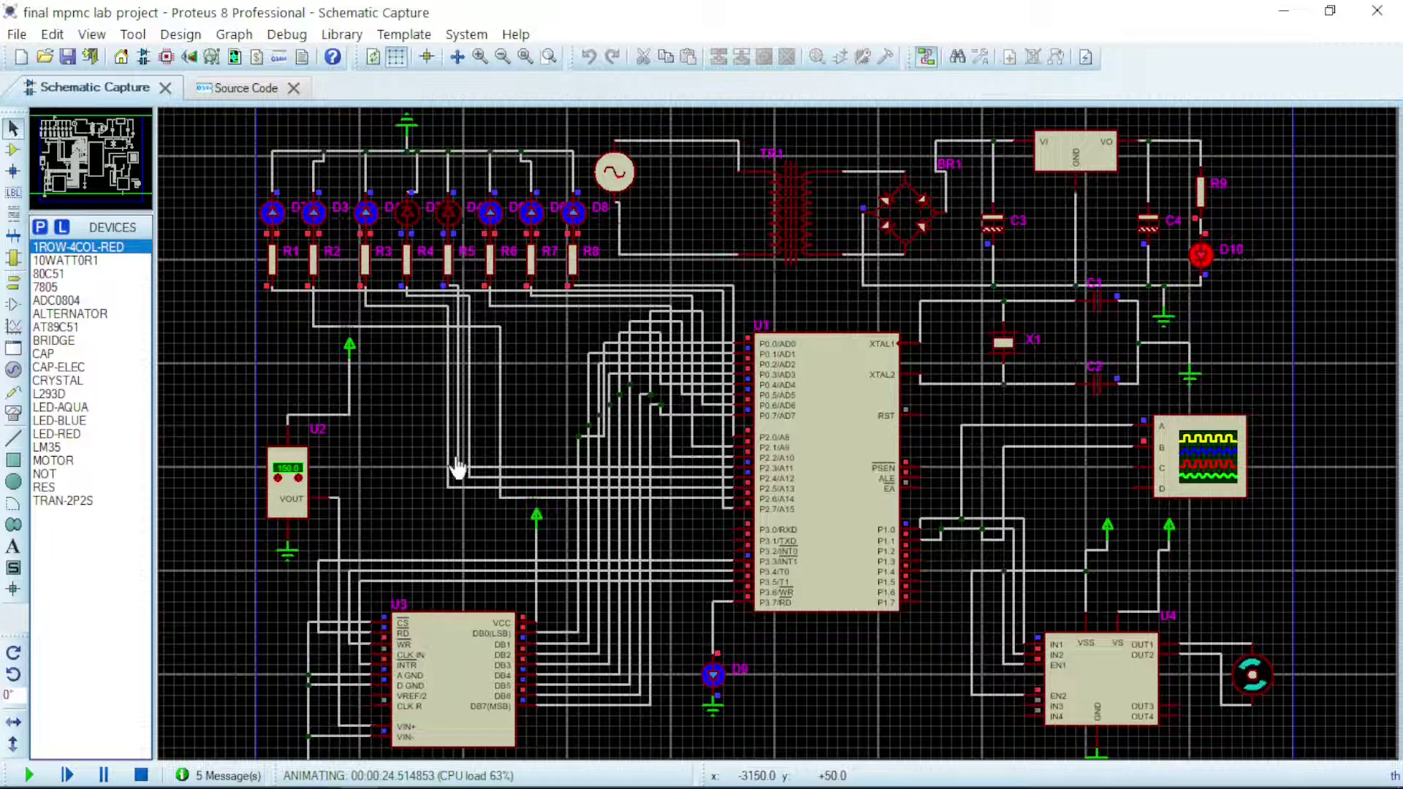
left_click(278, 480)
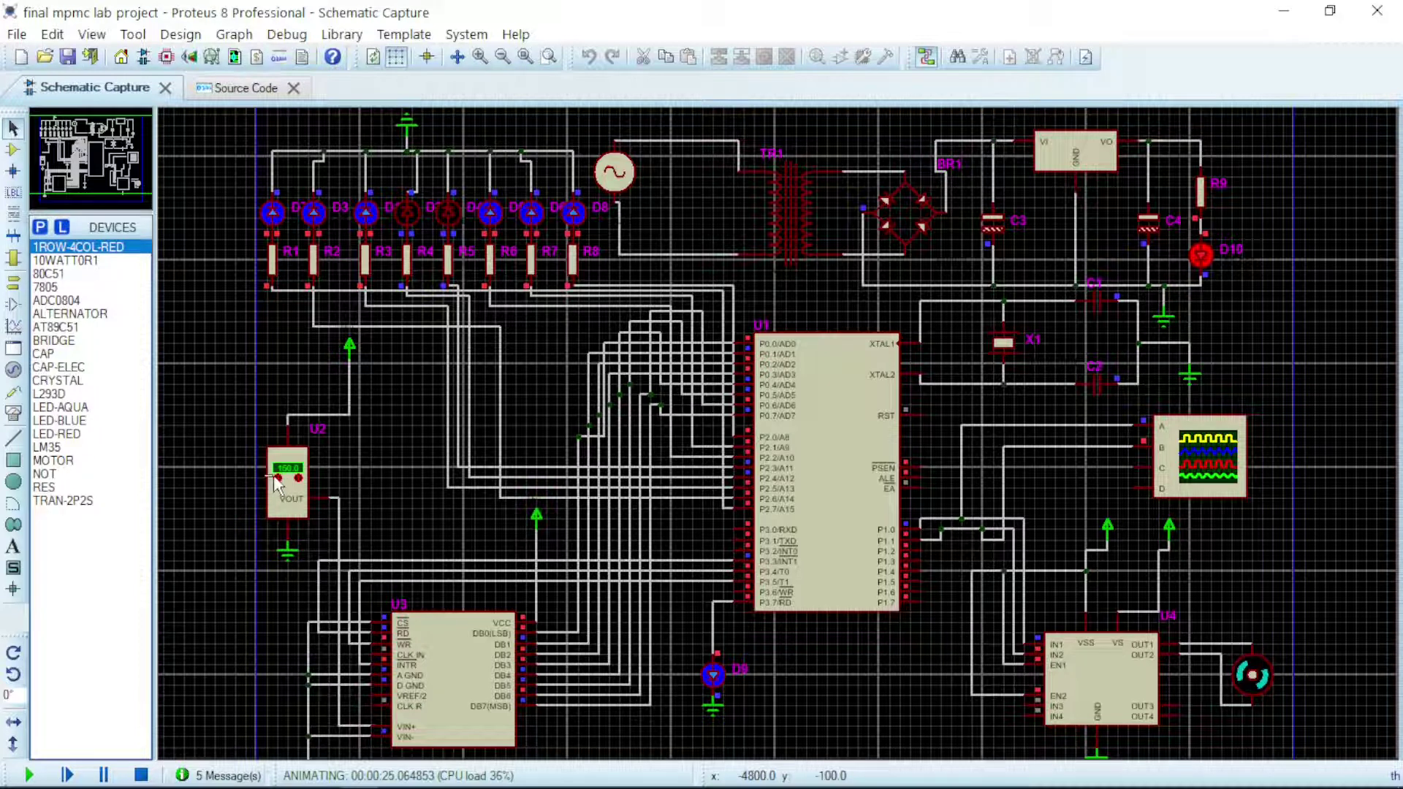
left_click(277, 480)
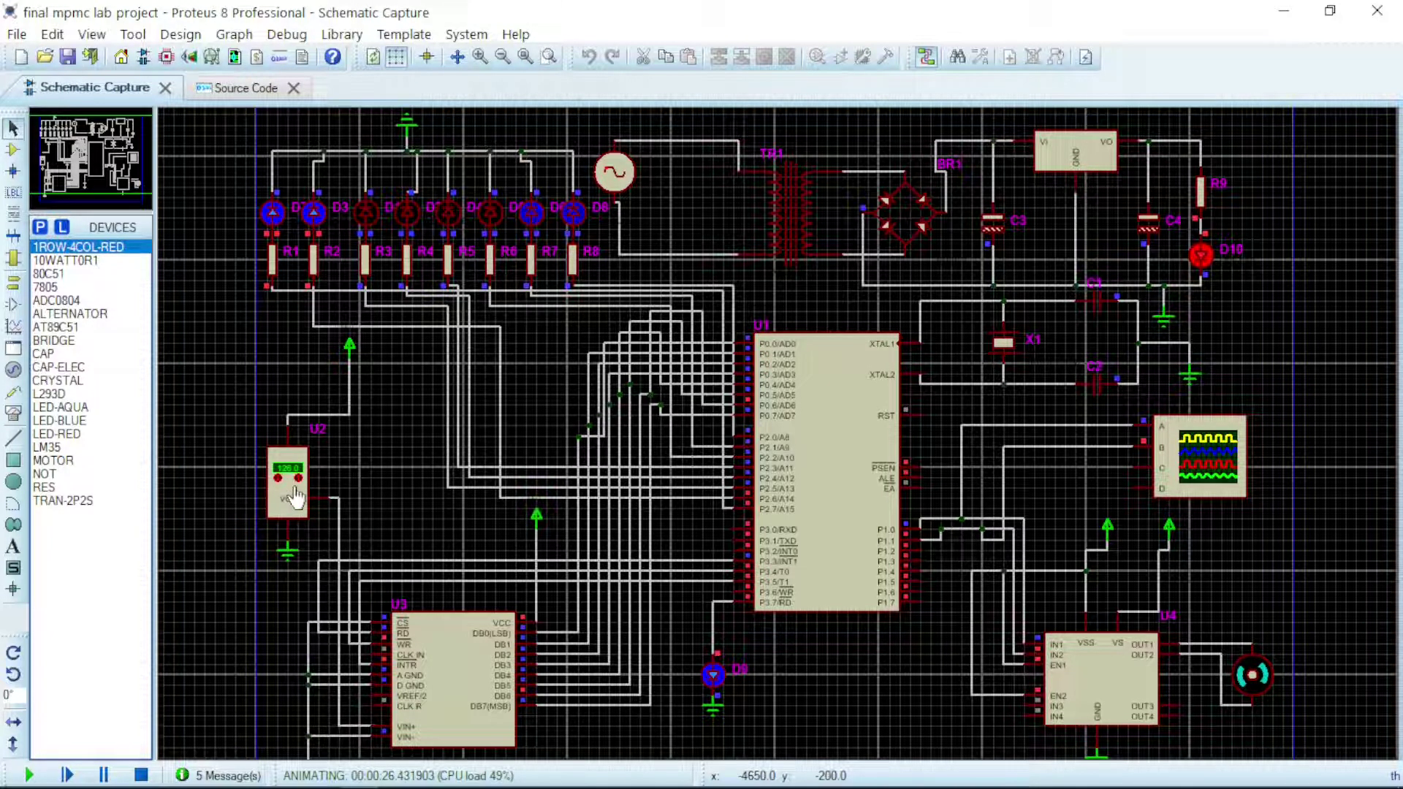
left_click(298, 479)
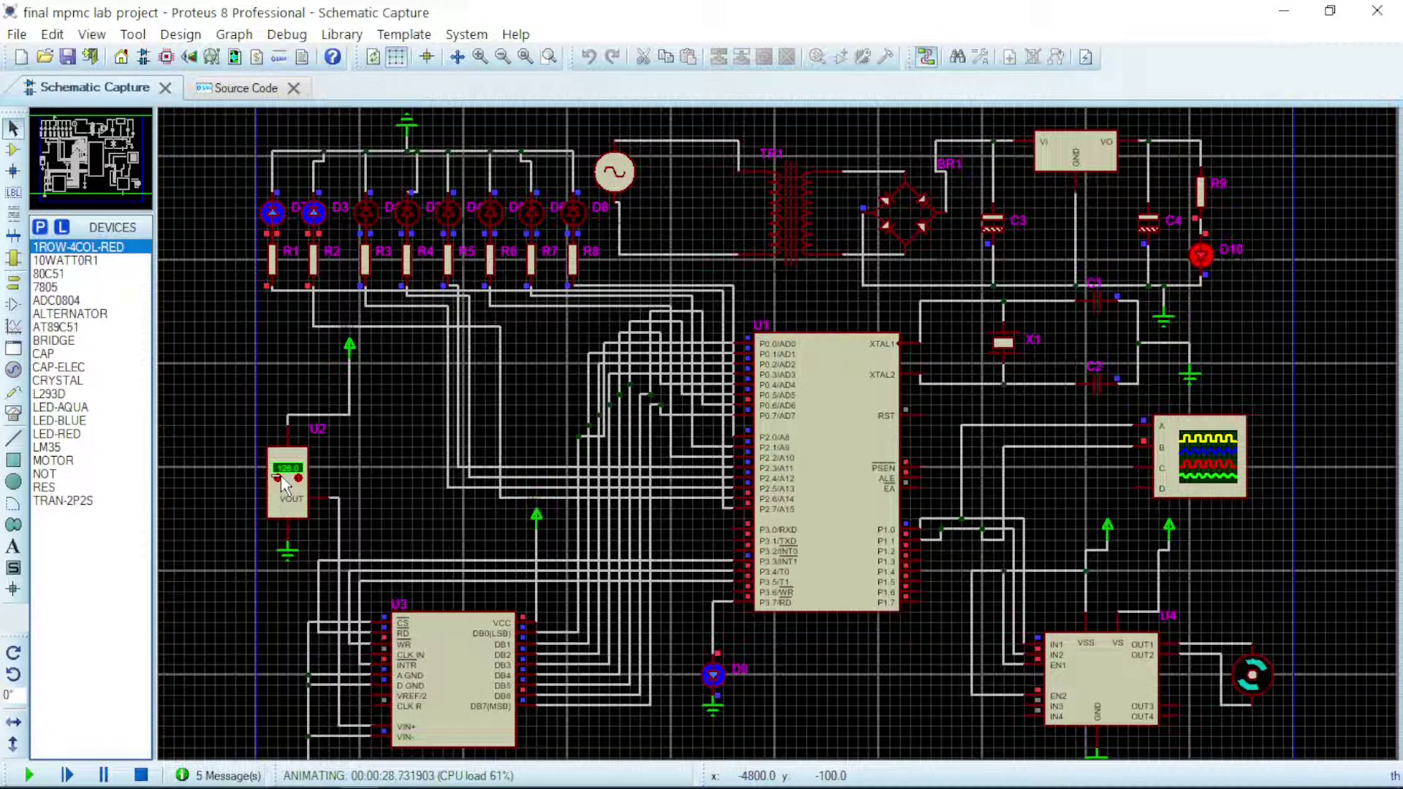
Step: Bring back the Digital Oscilloscope from the debug windows and lower the LM35 to 8.0
left_click(287, 34)
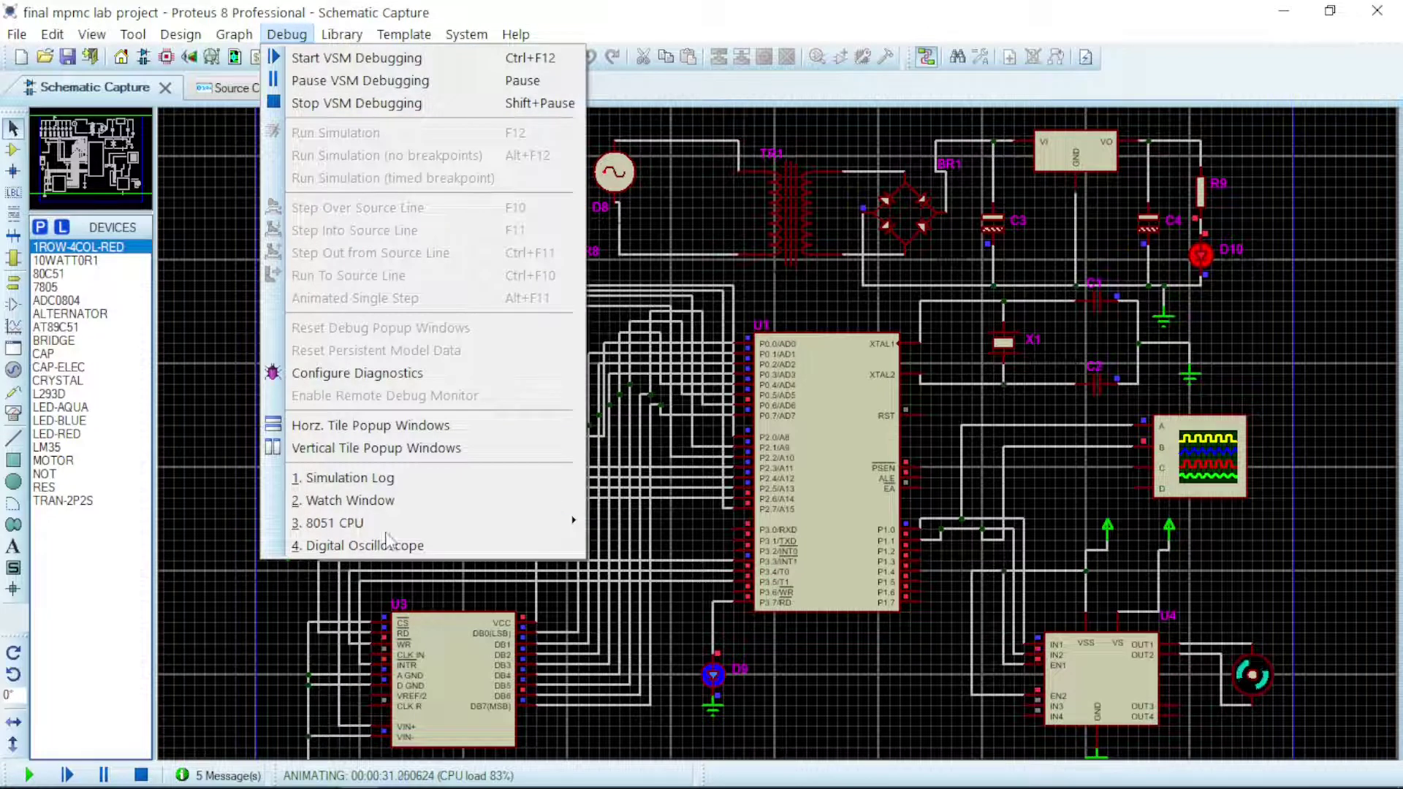
left_click(366, 545)
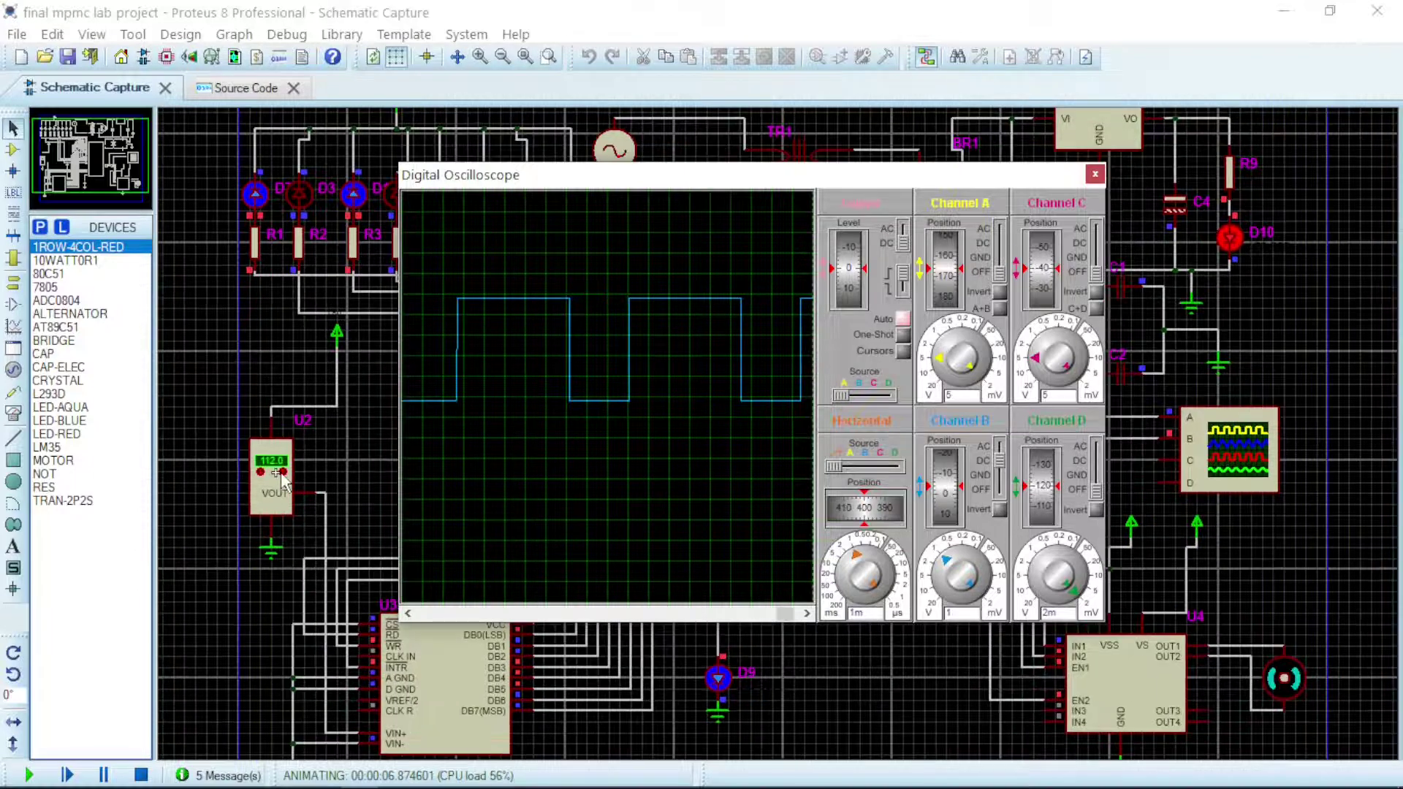
left_click(261, 473)
left_click(260, 473)
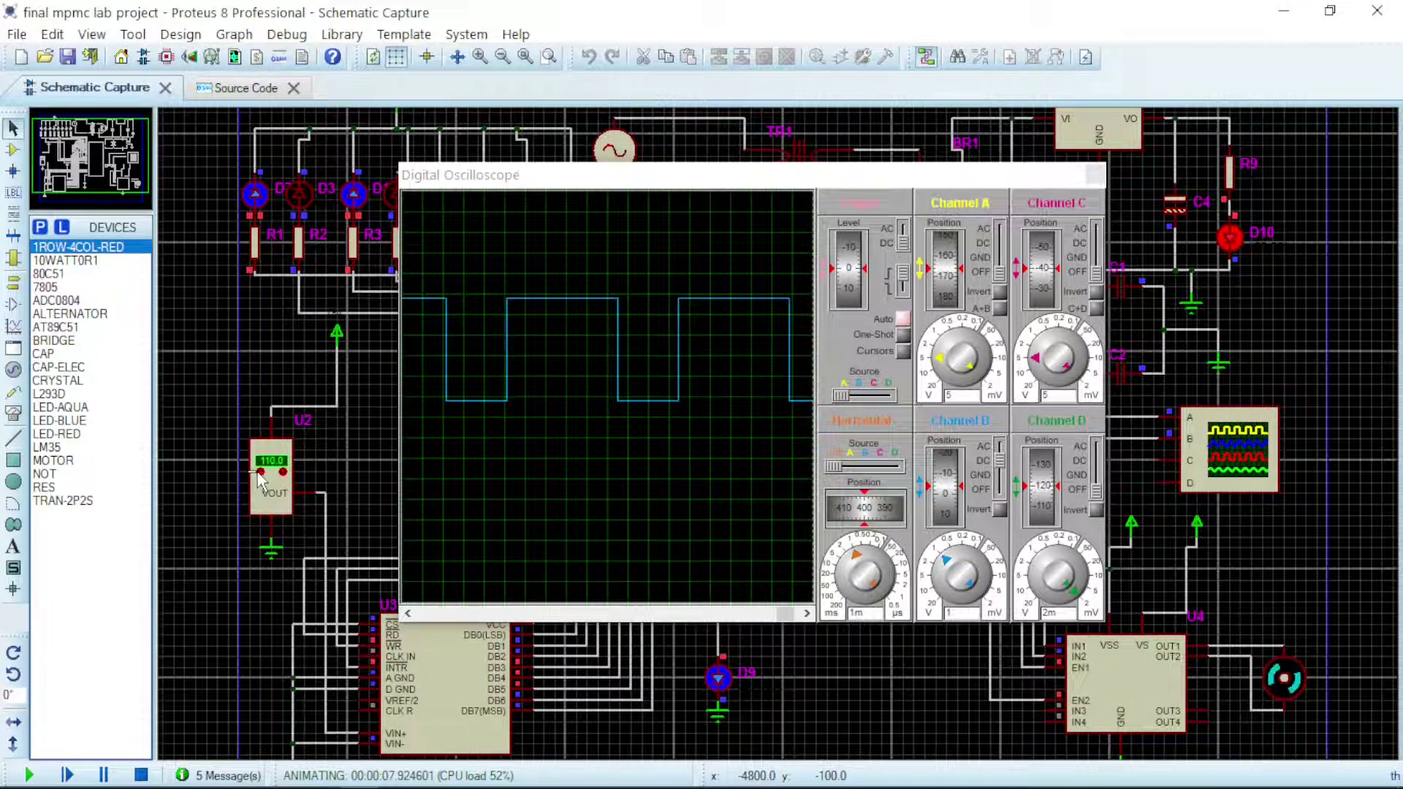
left_click(260, 473)
left_click(260, 474)
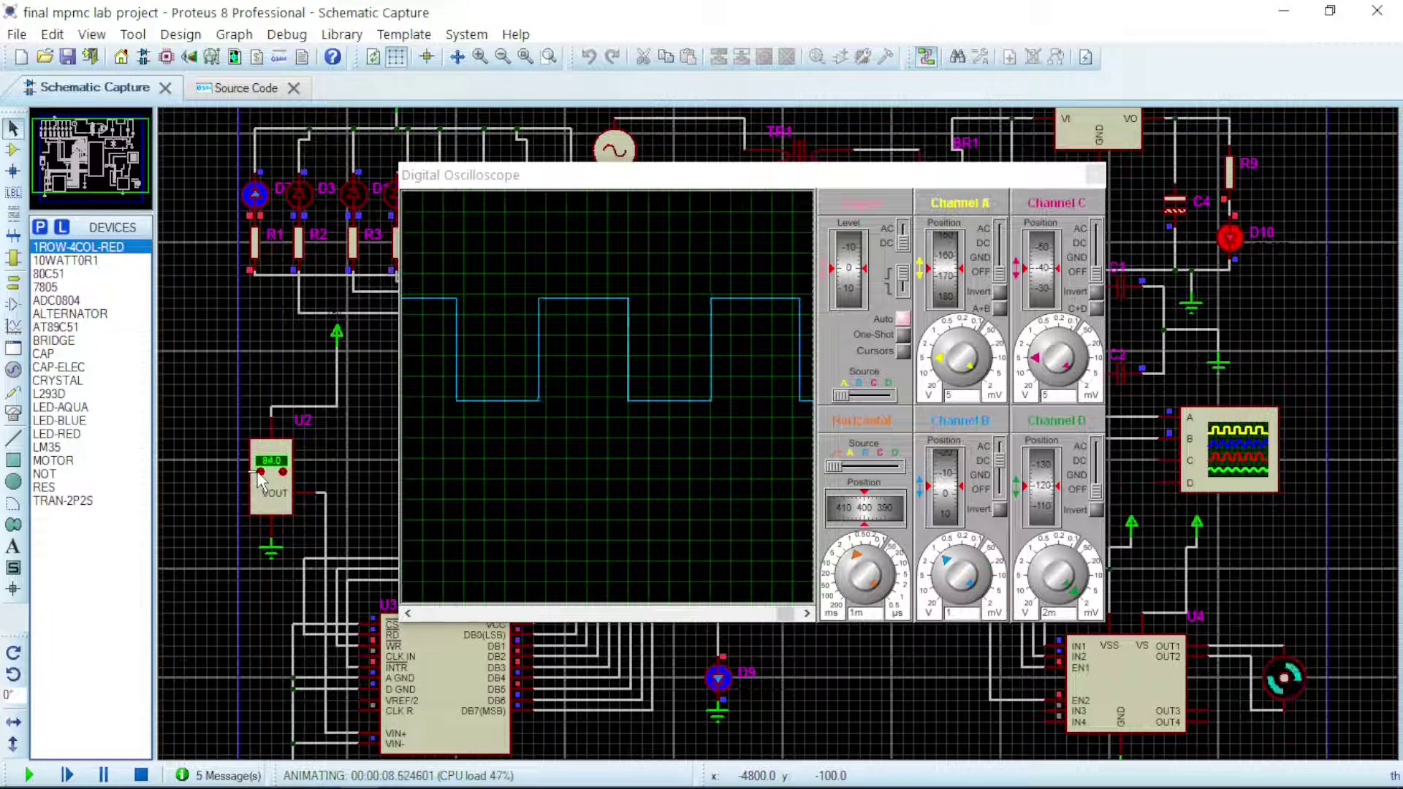
left_click(260, 472)
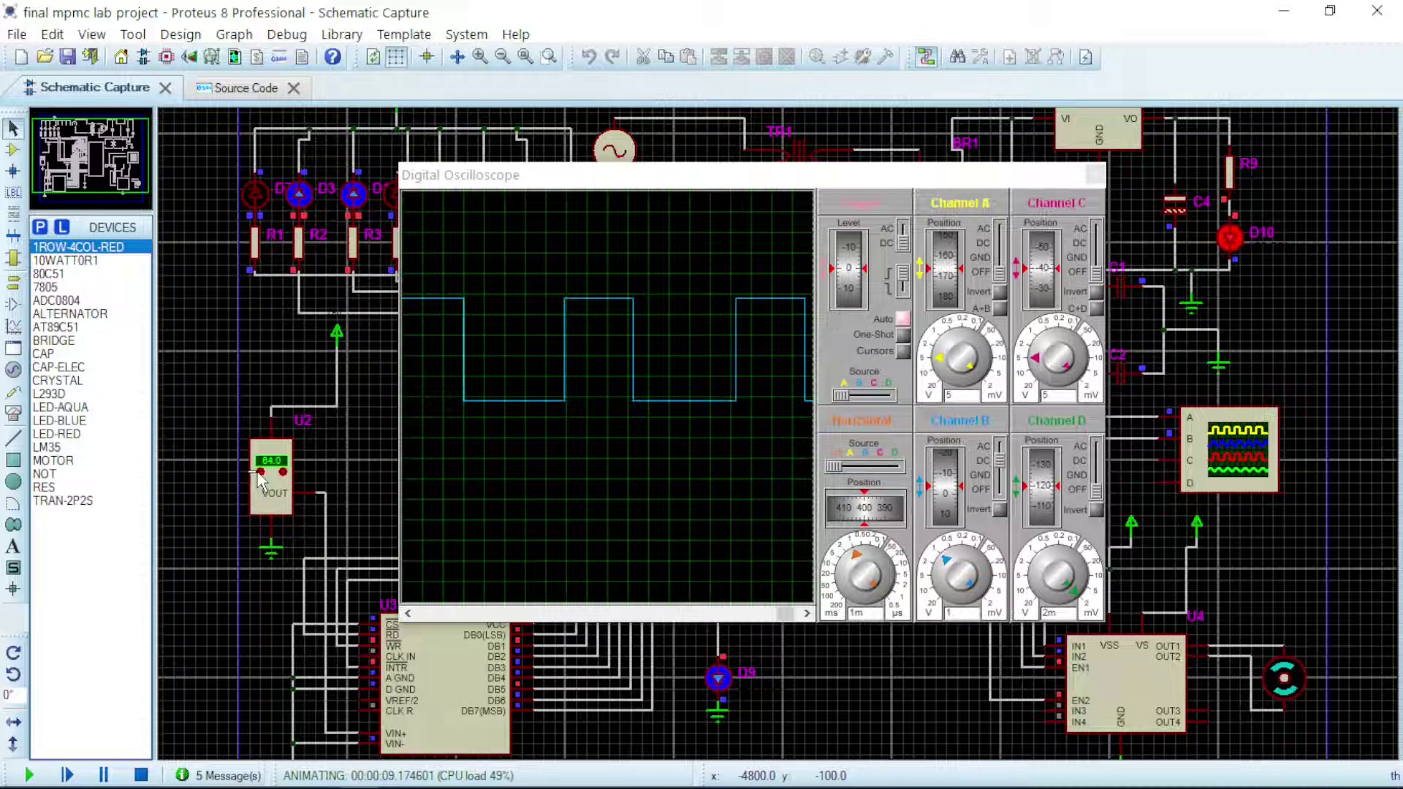
left_click(261, 472)
left_click(259, 473)
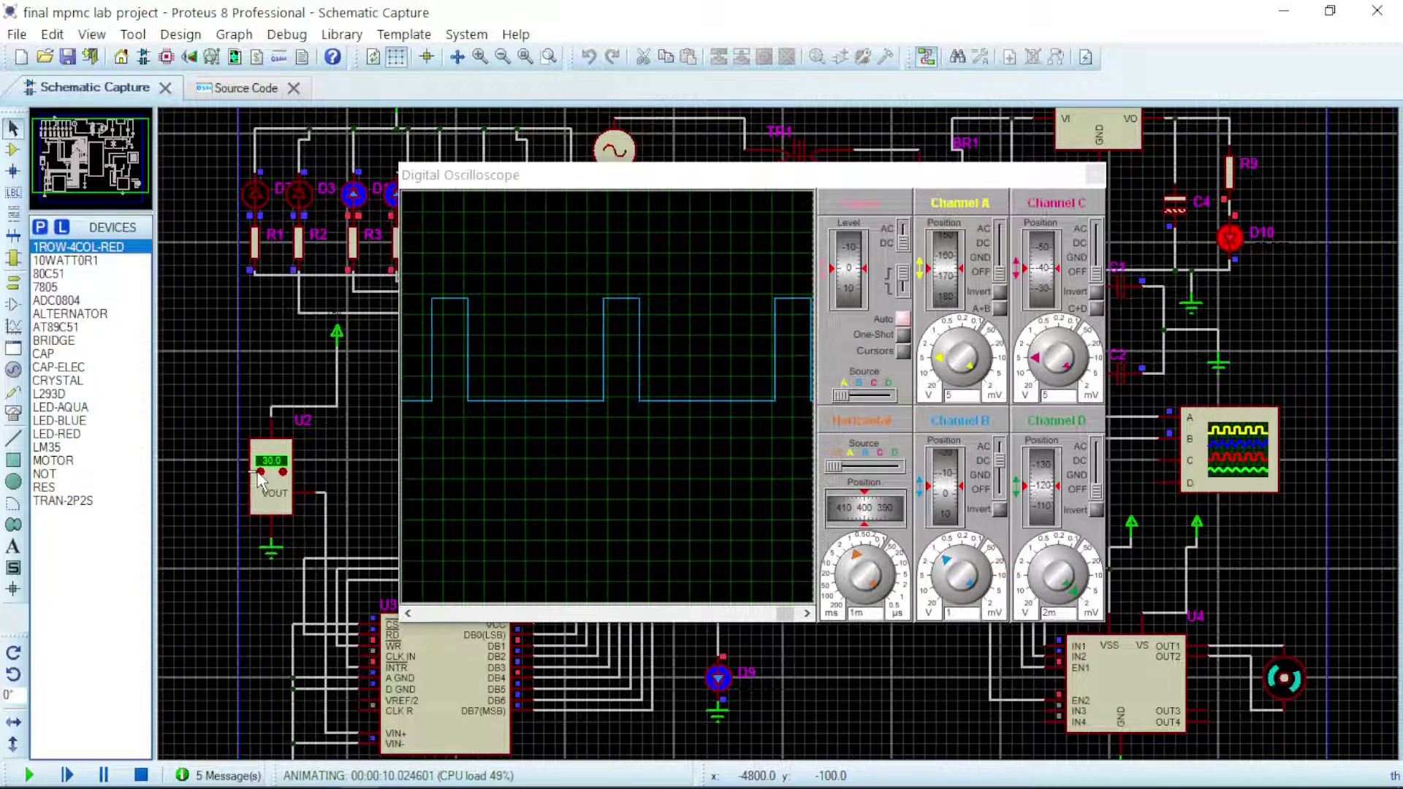
left_click(260, 473)
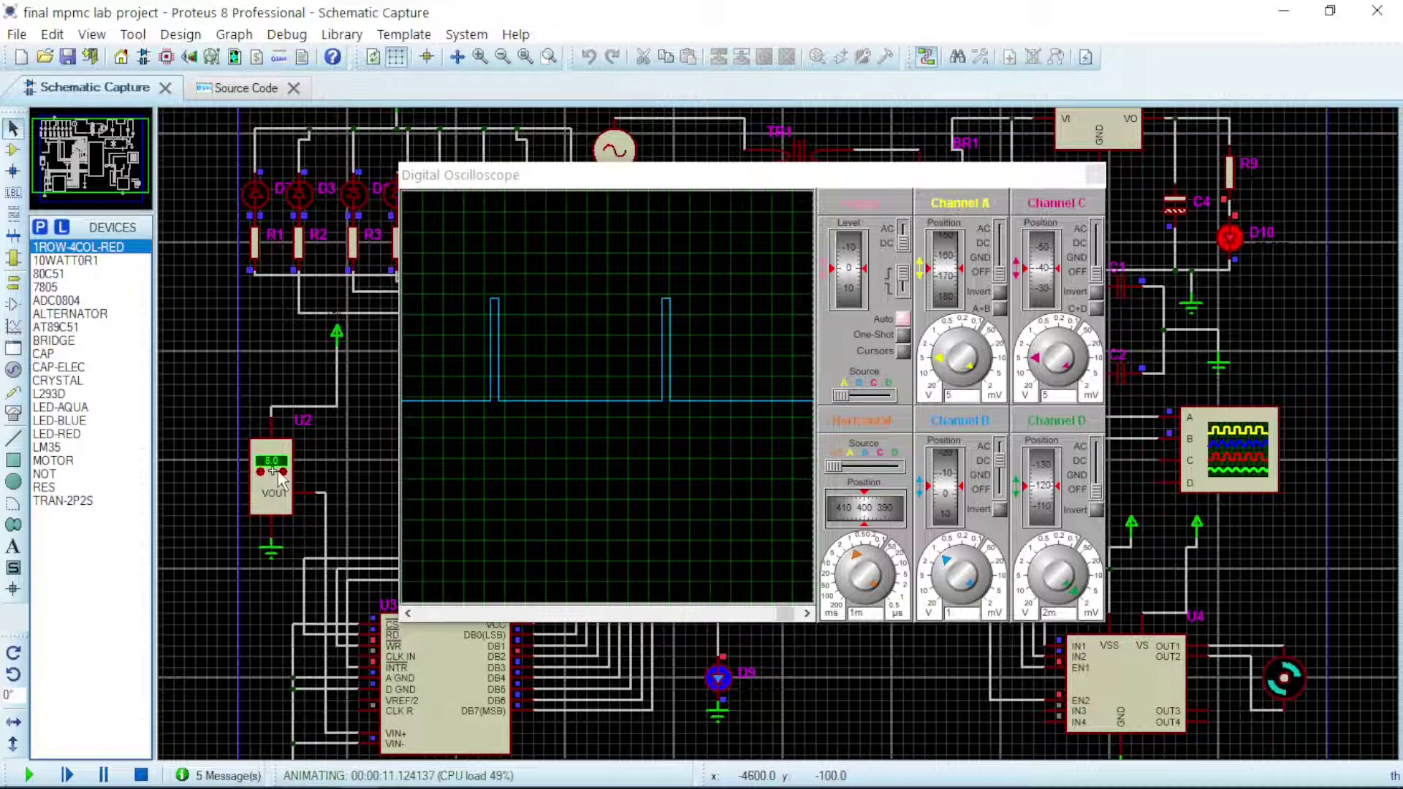
Step: Raise the LM35 reading stepwise from 8.0 up to 108.0
left_click(281, 473)
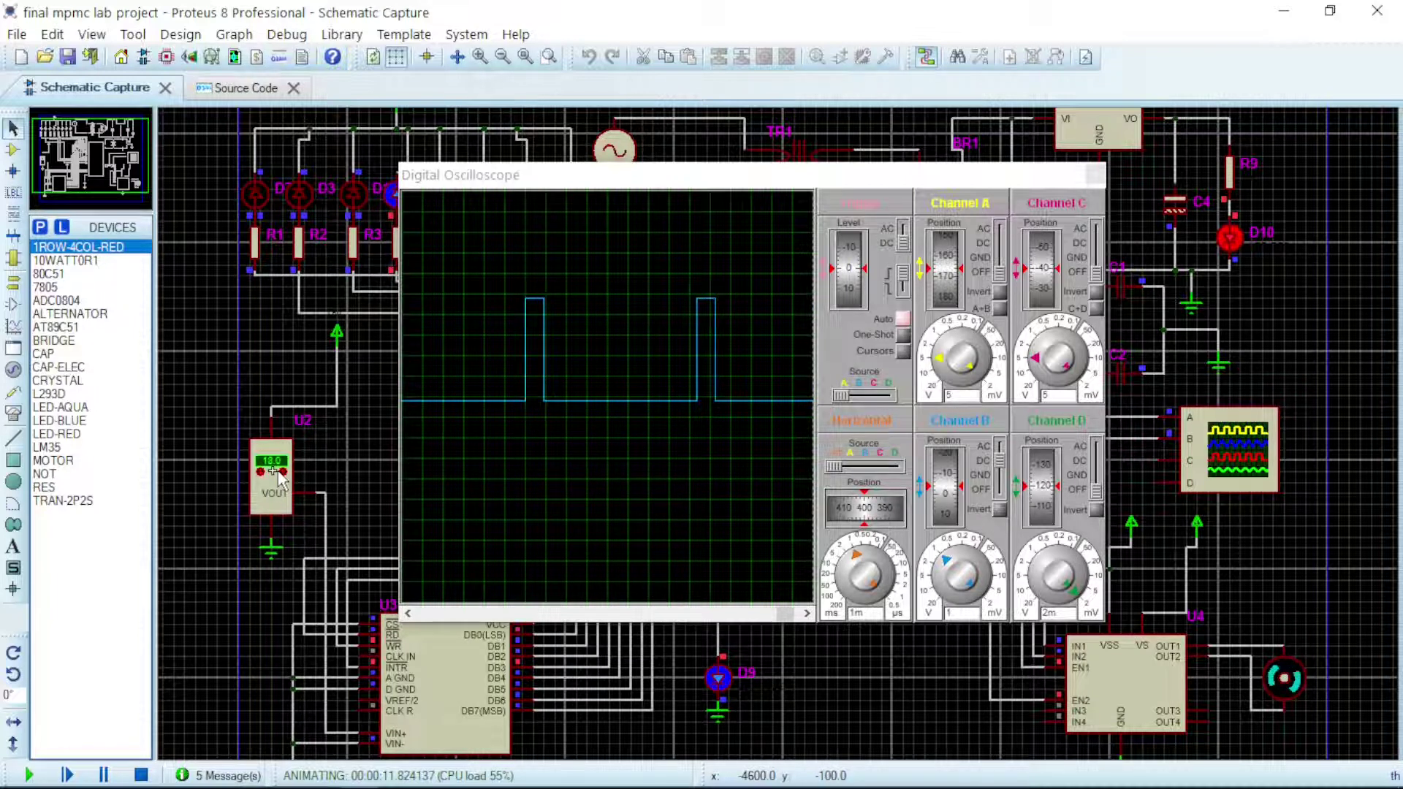
left_click(280, 473)
left_click(281, 473)
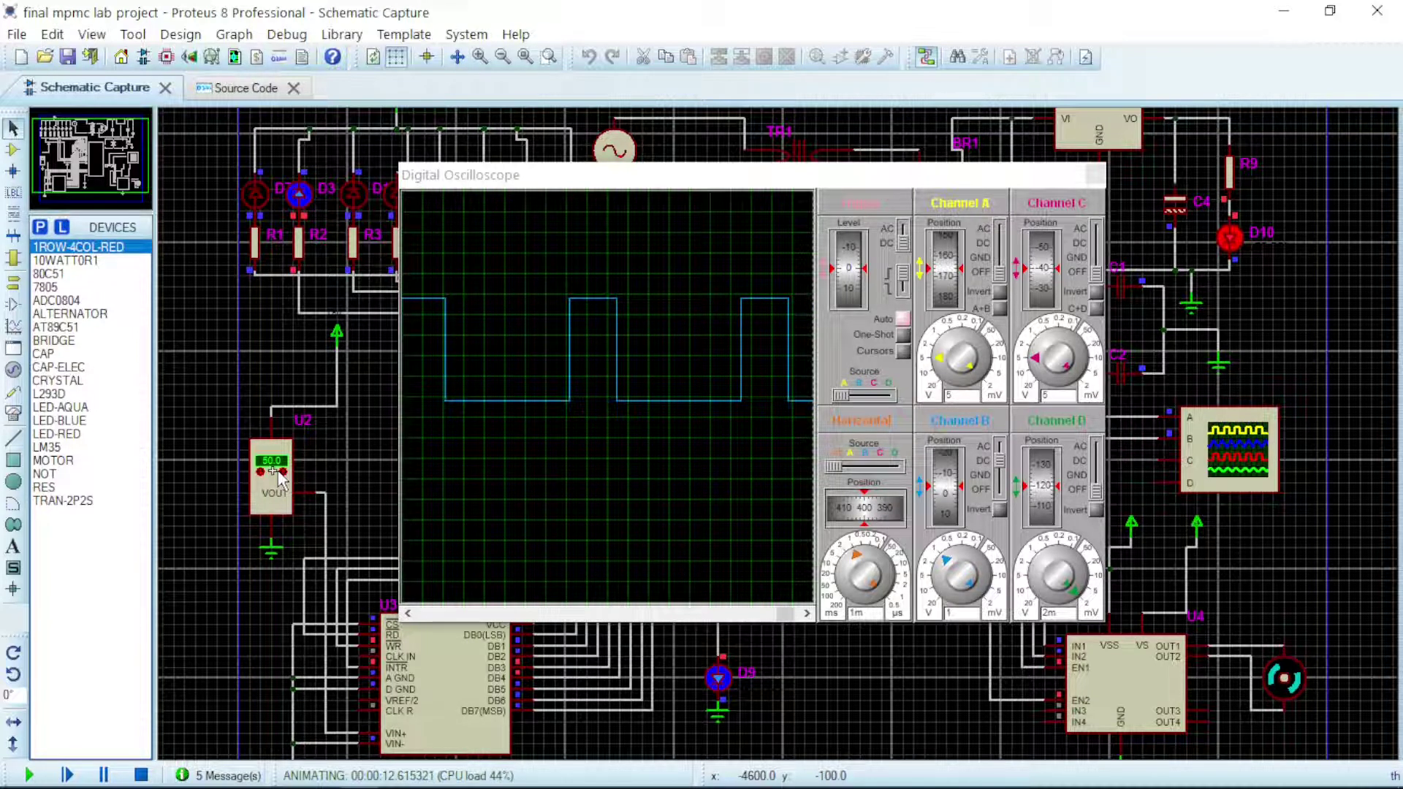
left_click(281, 473)
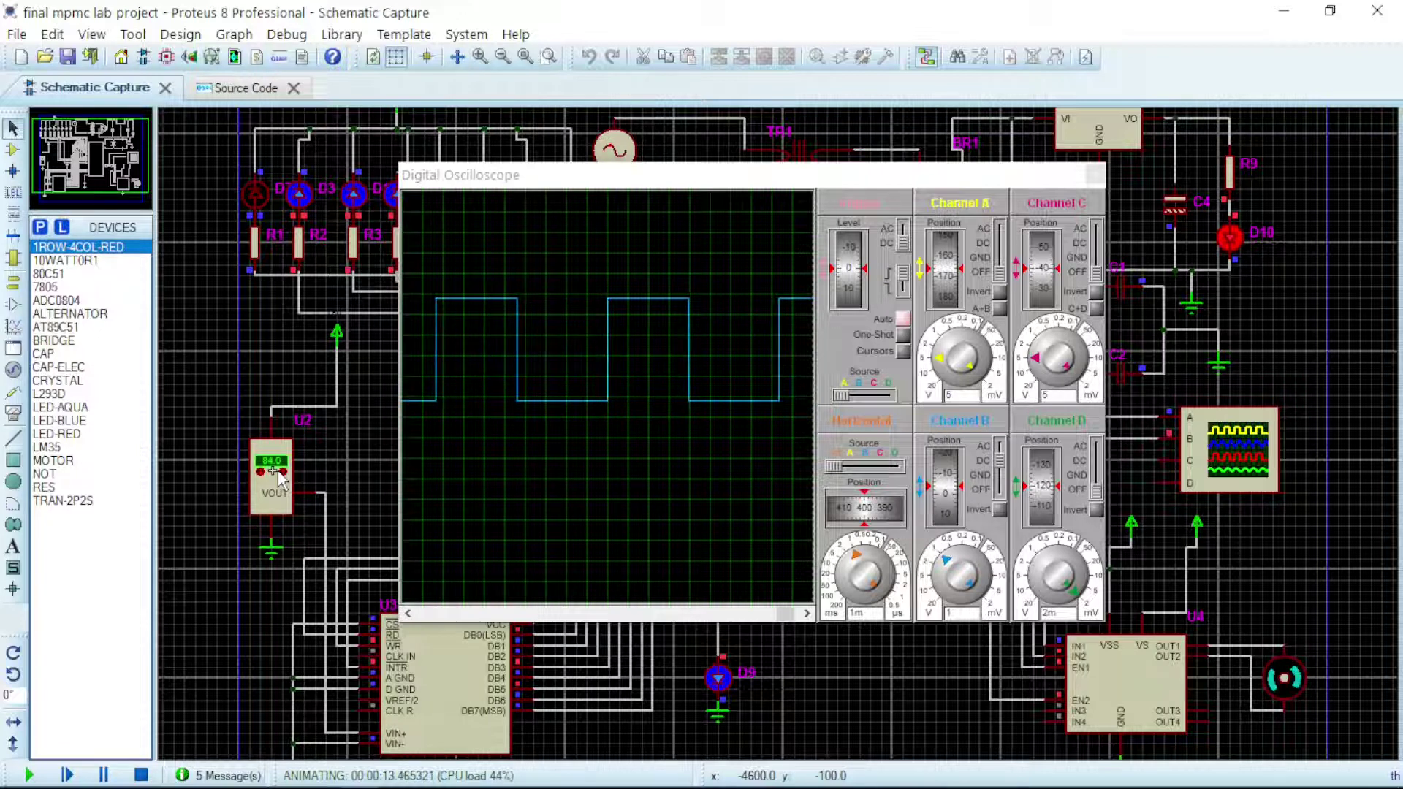
left_click(281, 473)
left_click(280, 473)
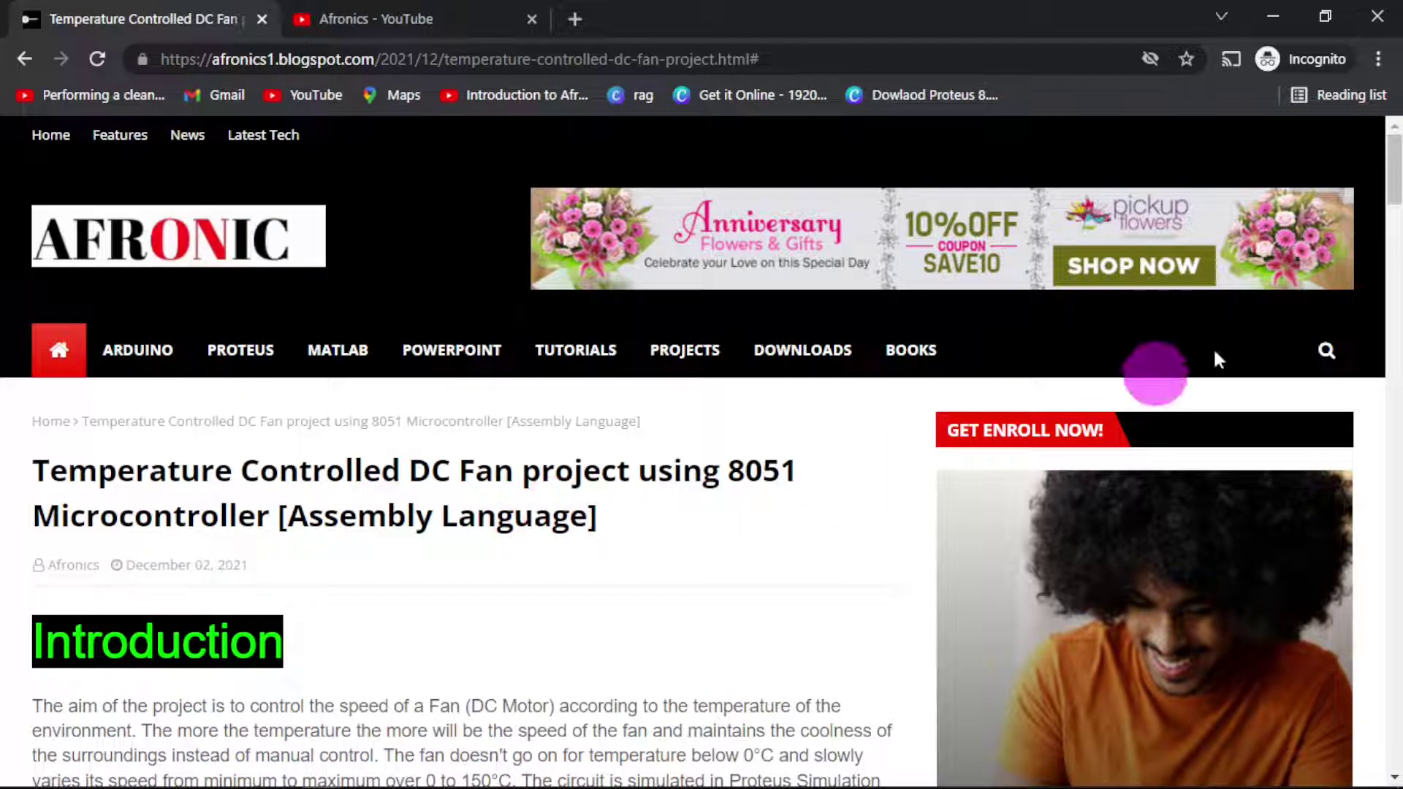
Step: Return from the YouTube tab to the blog post and use 'Thanks! Now Click To Download'
left_click_drag(1392, 170, 1391, 668)
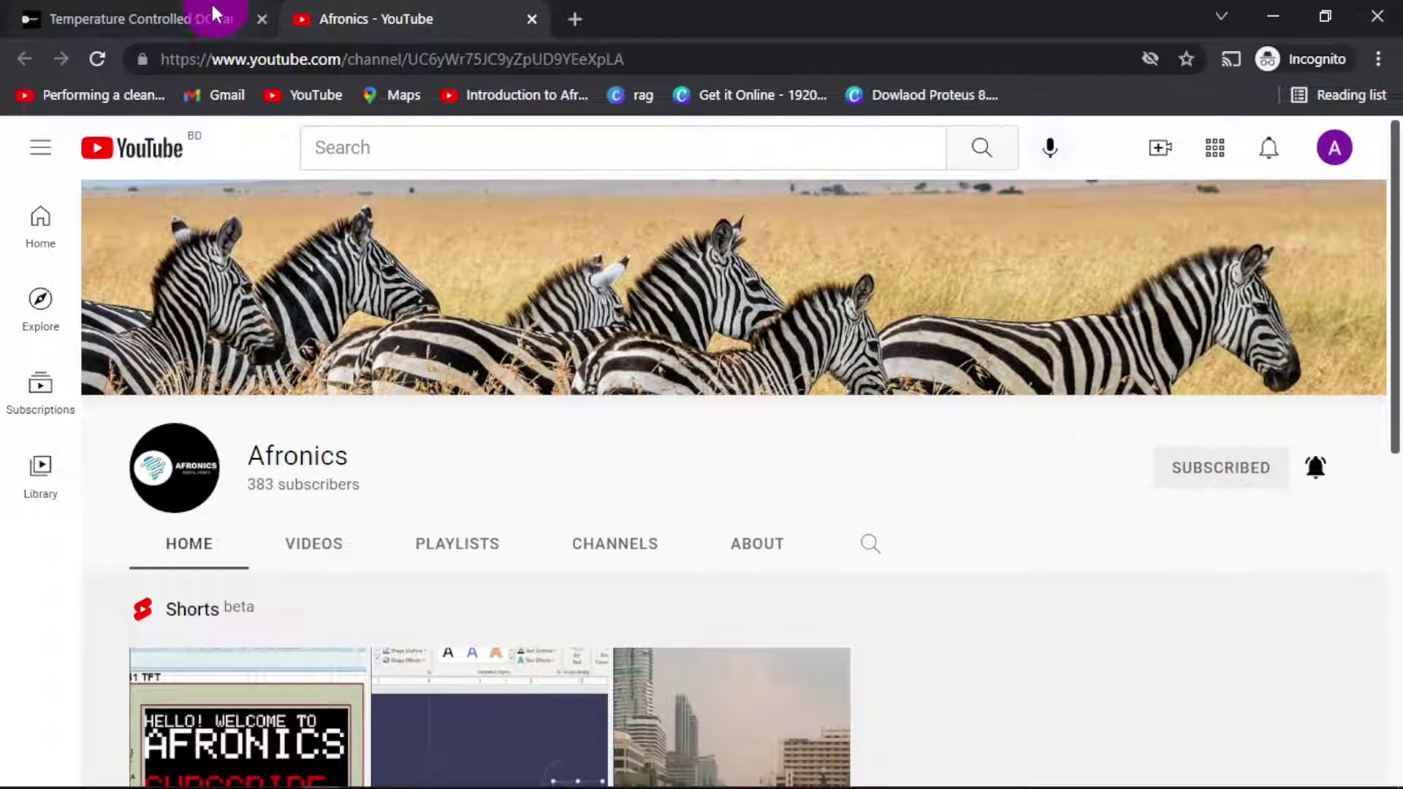
left_click(179, 18)
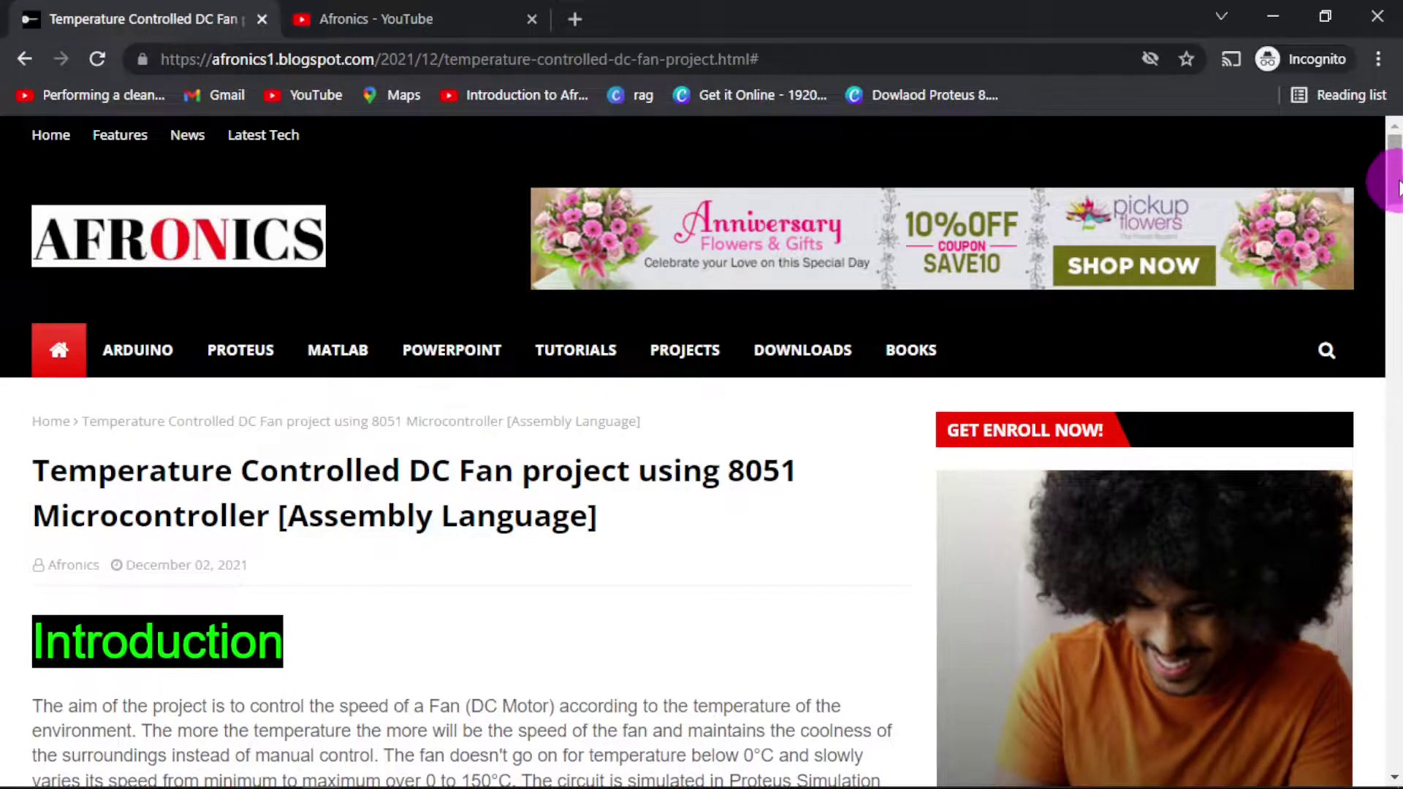
left_click_drag(1393, 176, 1392, 698)
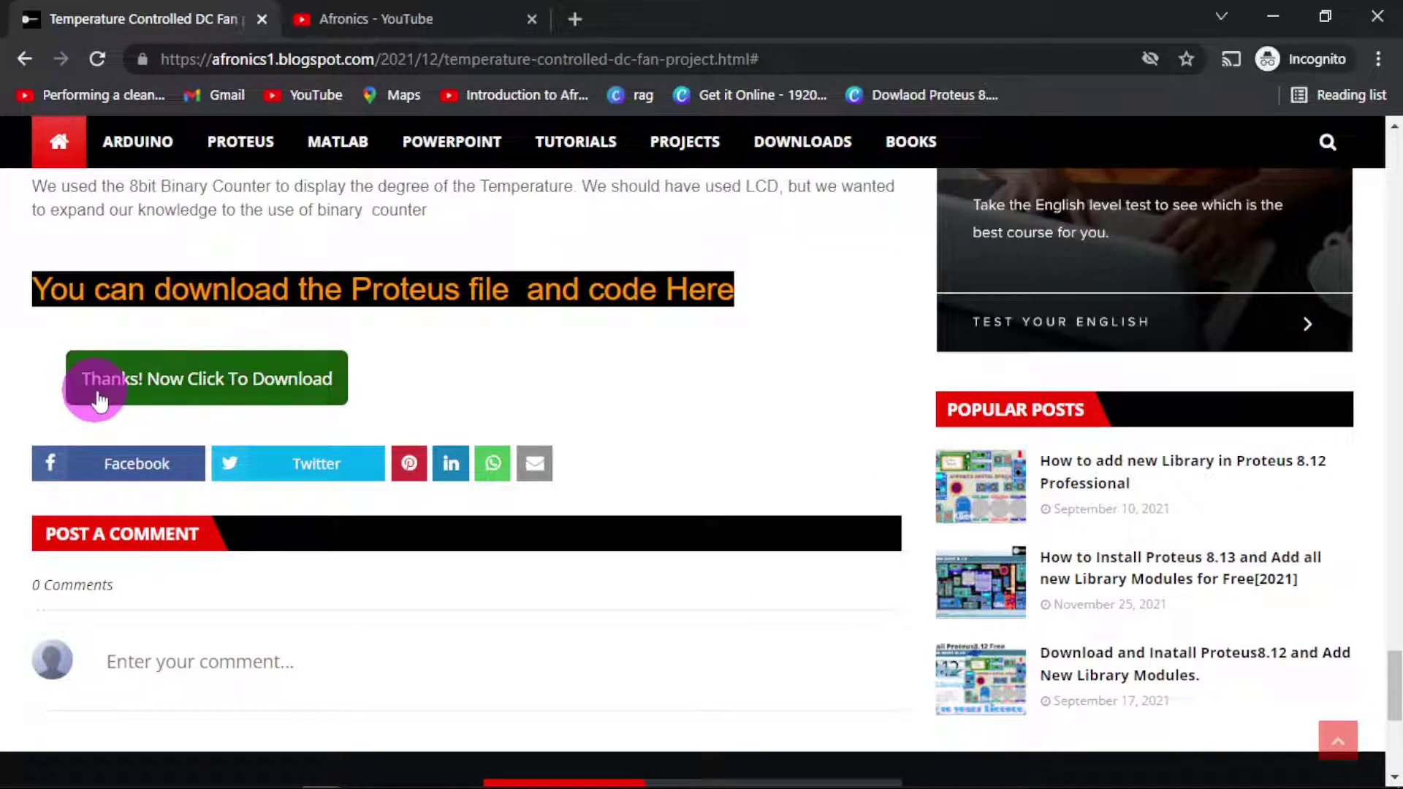
left_click(228, 380)
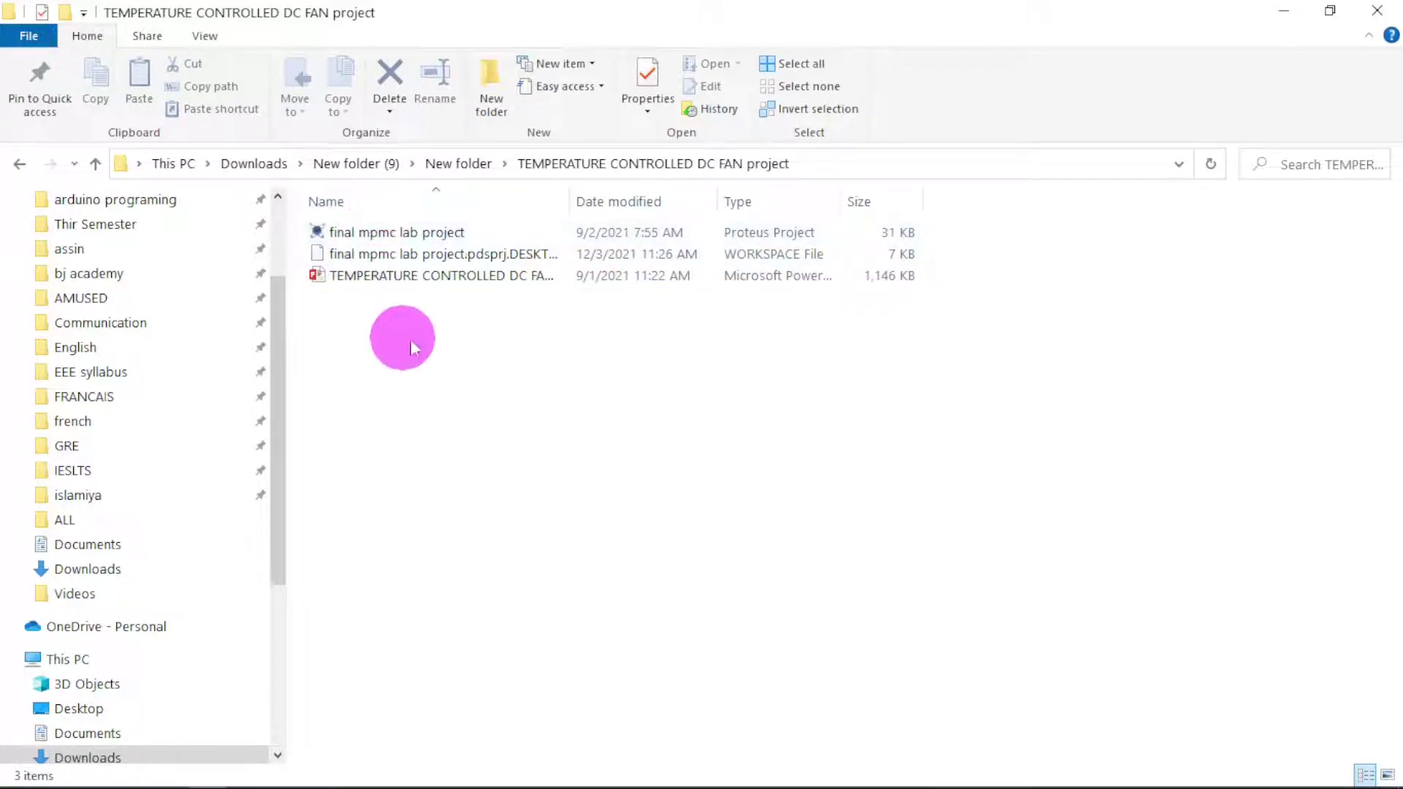
Step: Select the final mpmc lab project file in the TEMPERATURE CONTROLLED DC FAN folder
left_click(462, 241)
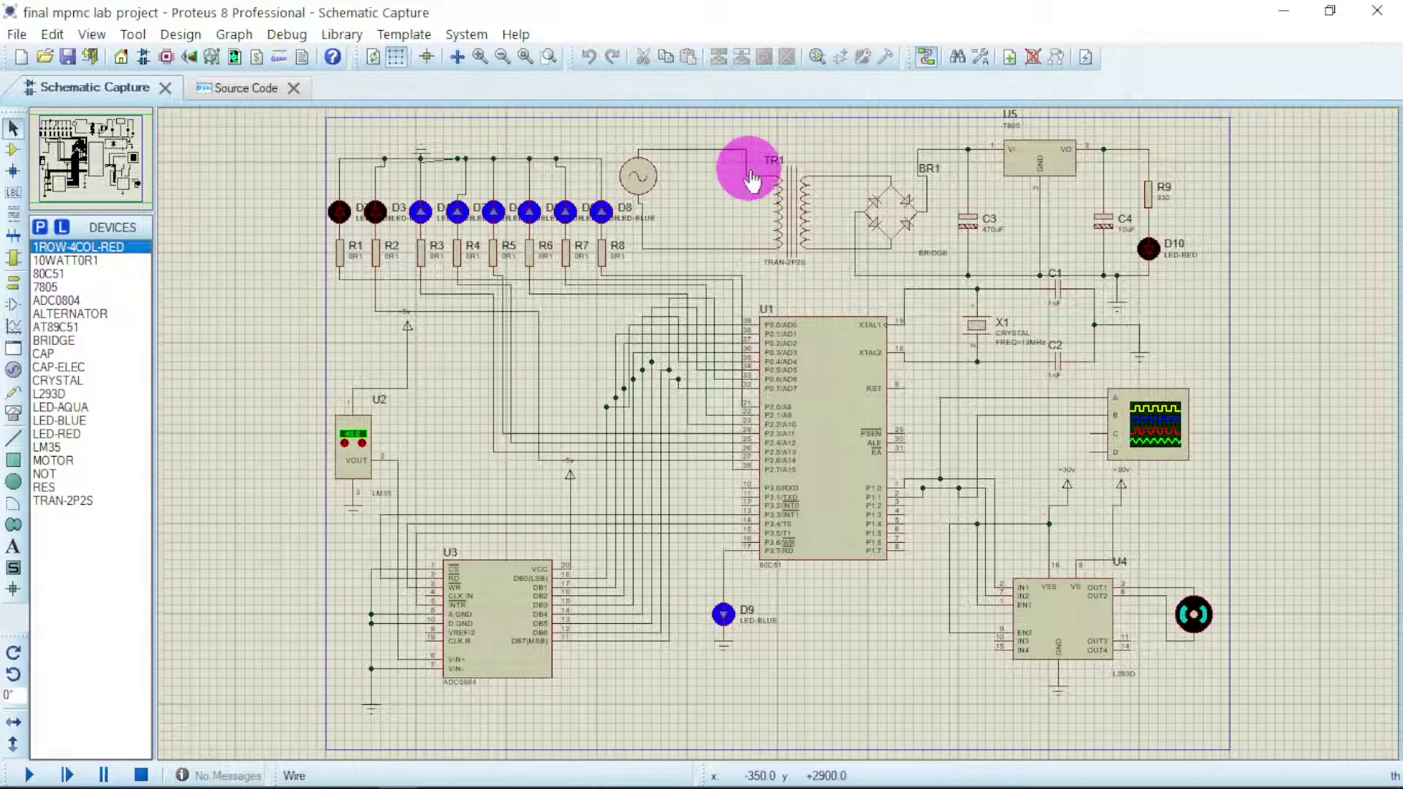
Step: Open the Template menu, then dismiss it by clicking the schematic
left_click(416, 35)
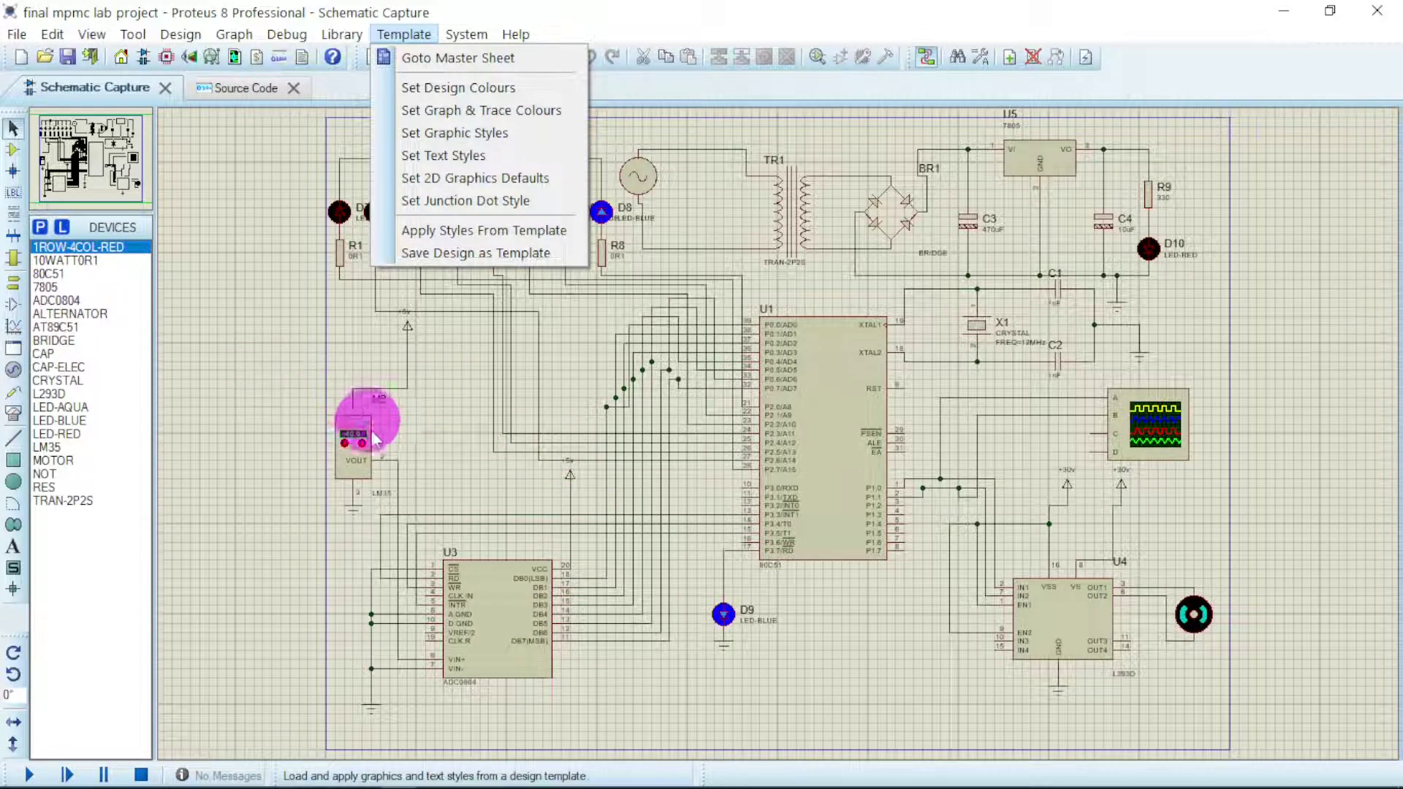
left_click(683, 459)
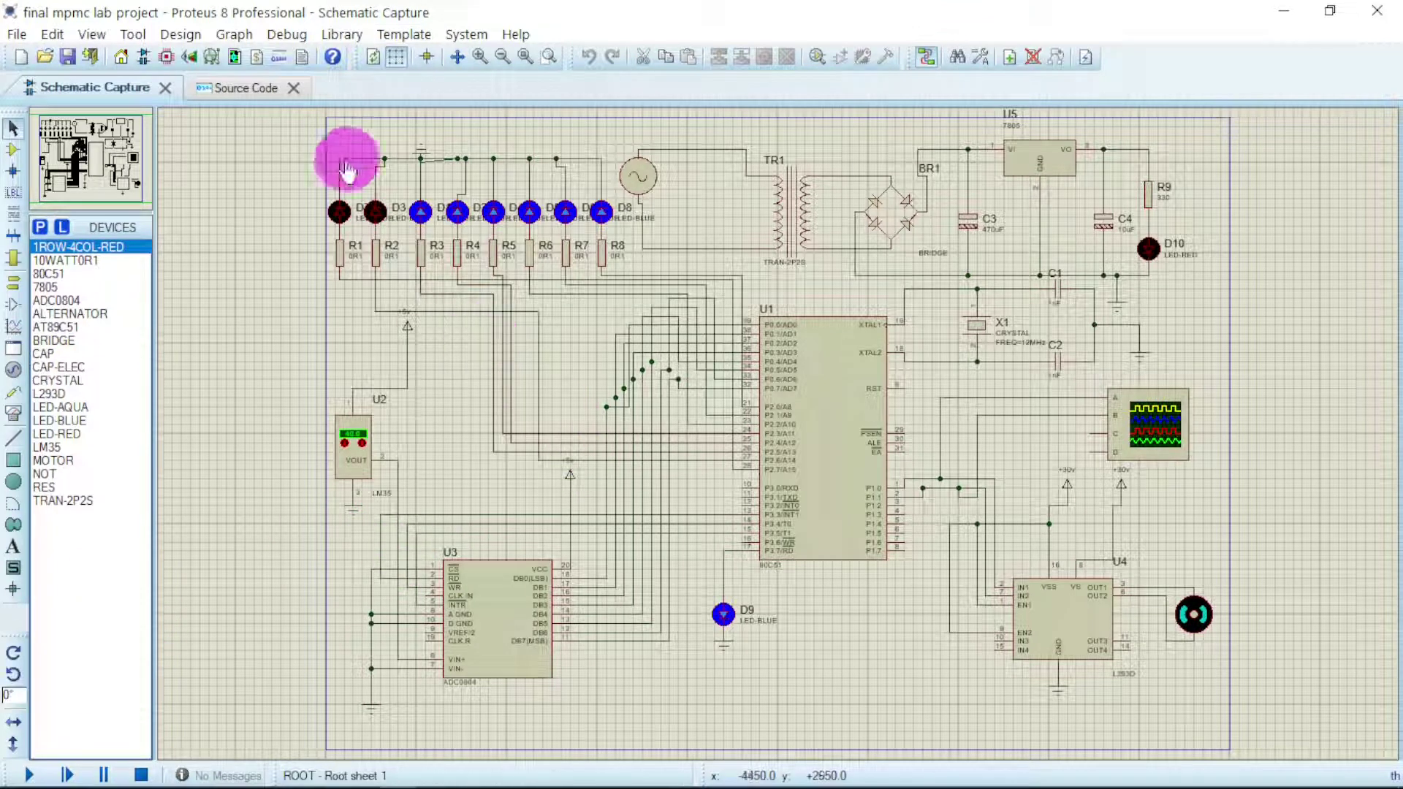
left_click(243, 86)
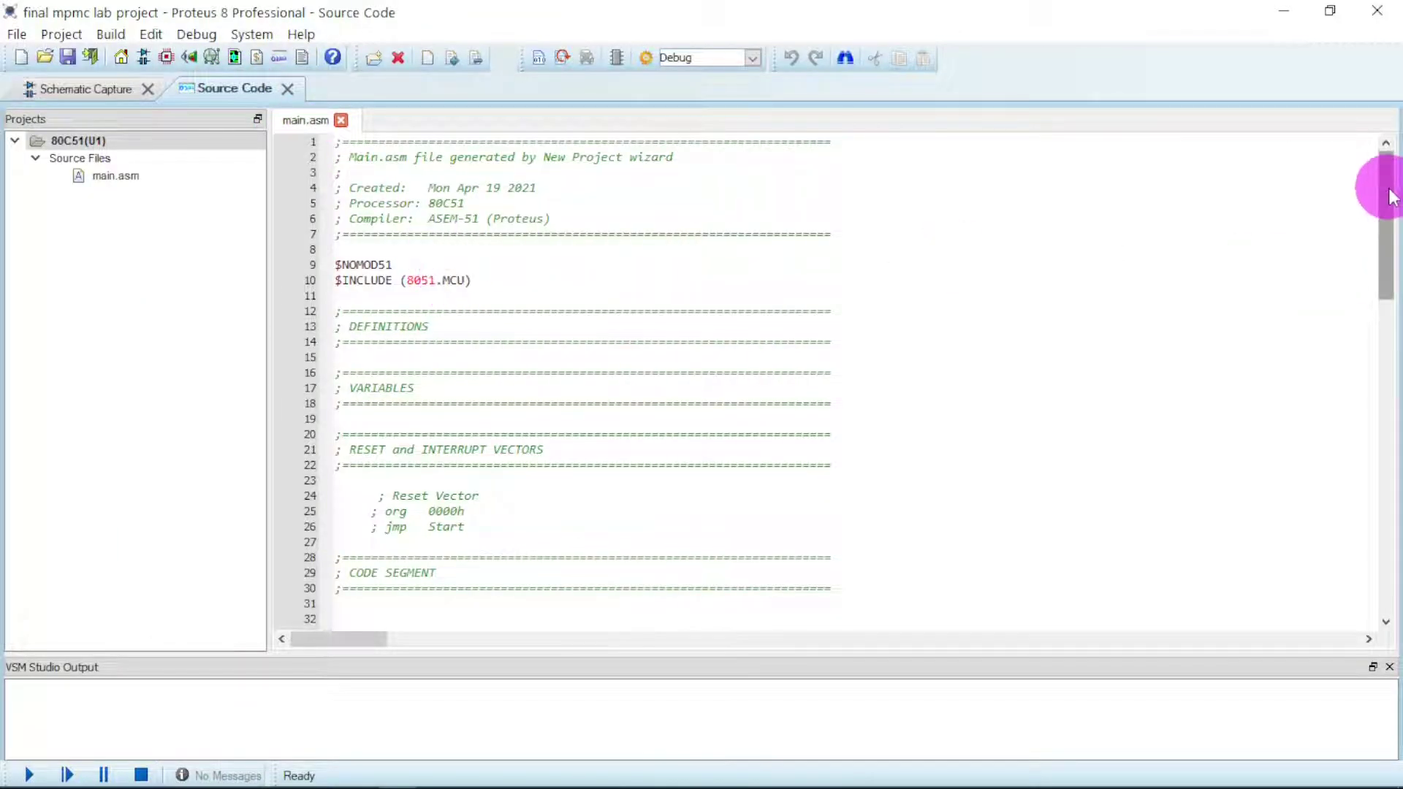
left_click_drag(1391, 196, 1382, 163)
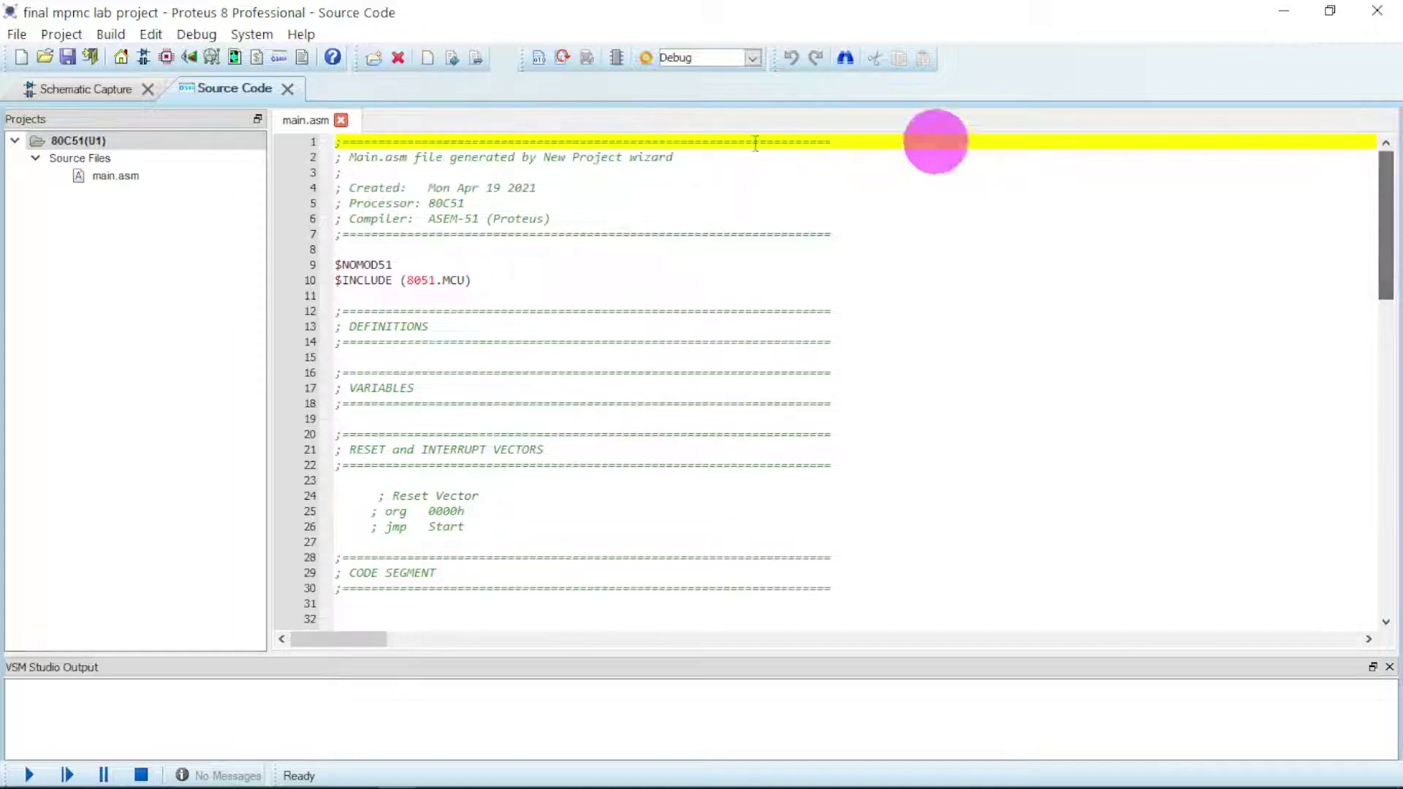
left_click(57, 90)
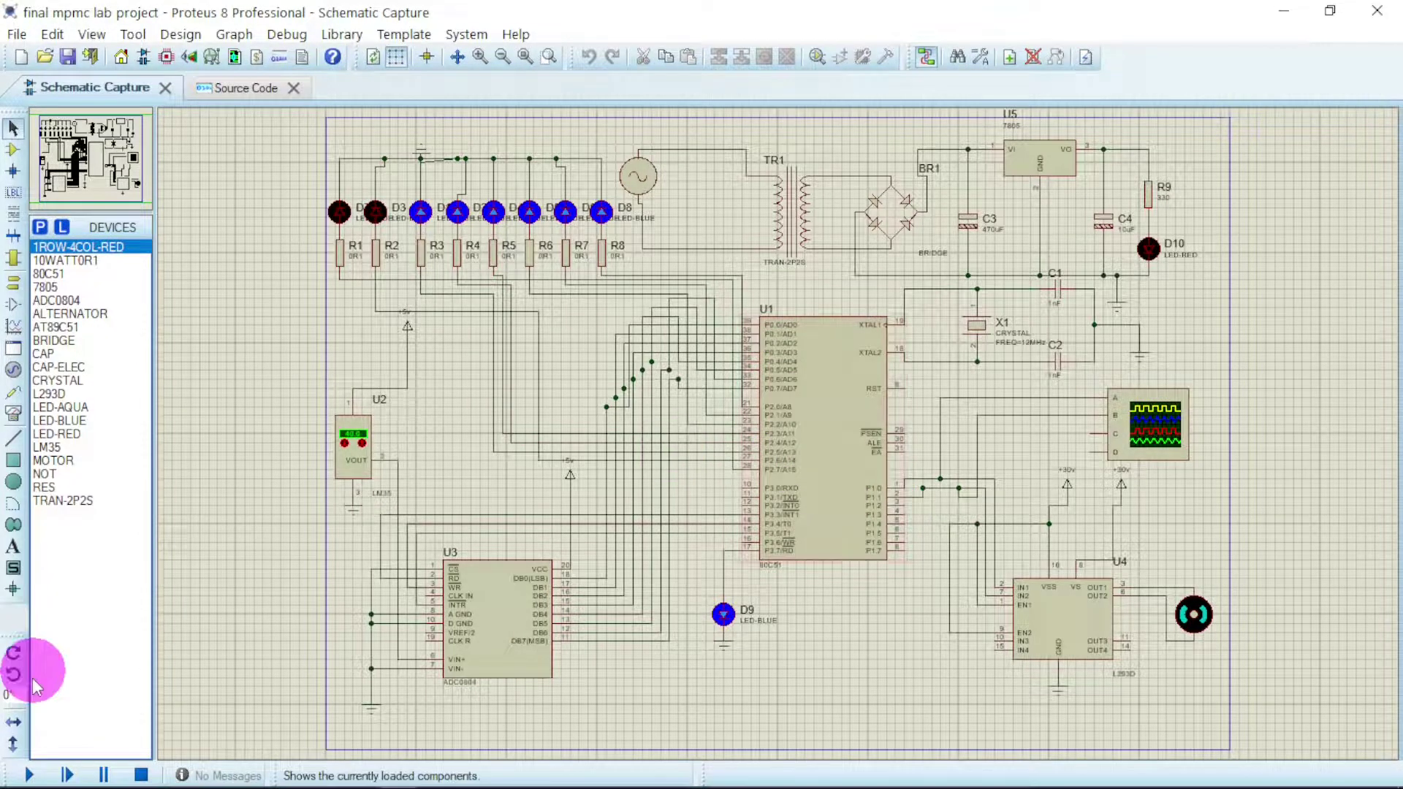
Step: Run the reopened project's simulation, raise the LM35 reading, and pan the schematic right
left_click(27, 776)
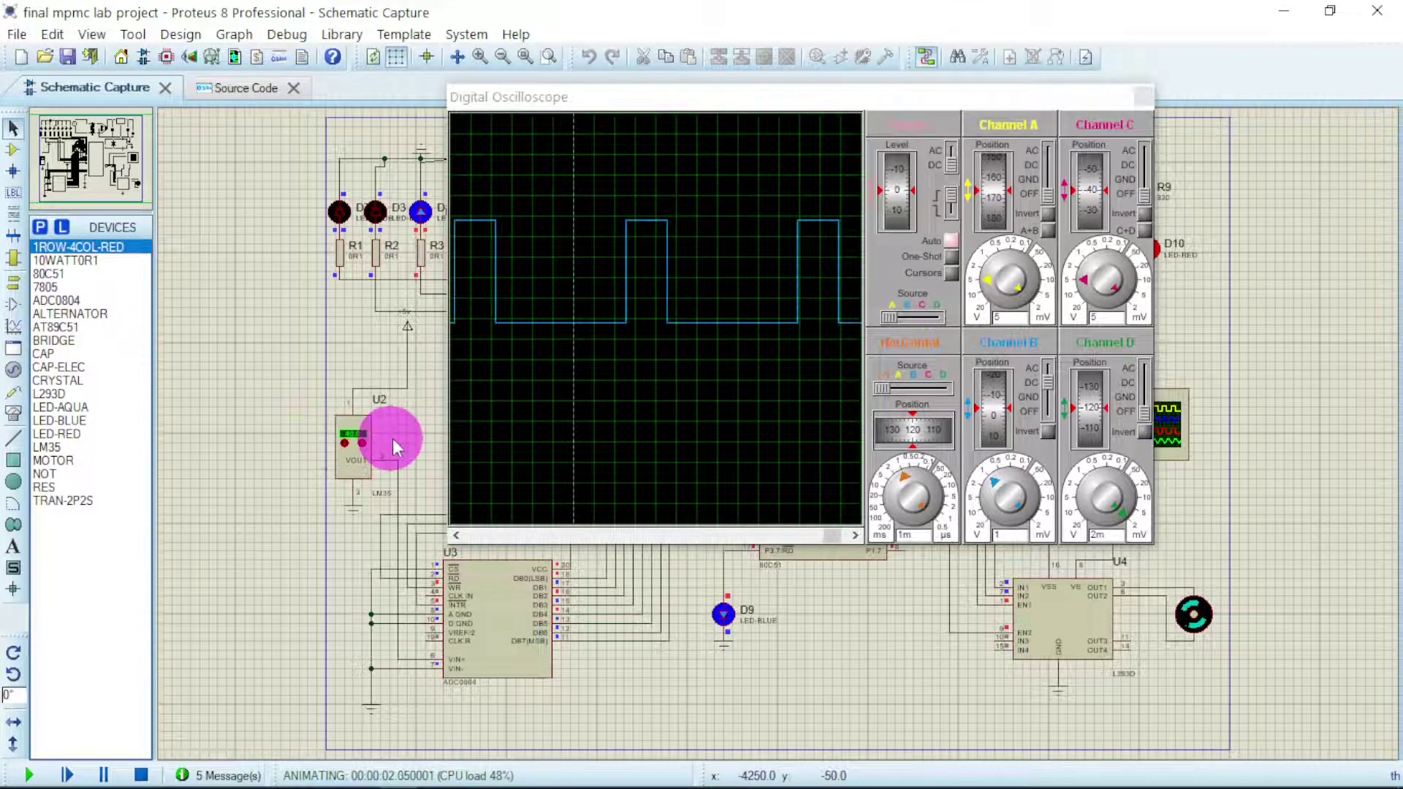
left_click(364, 433)
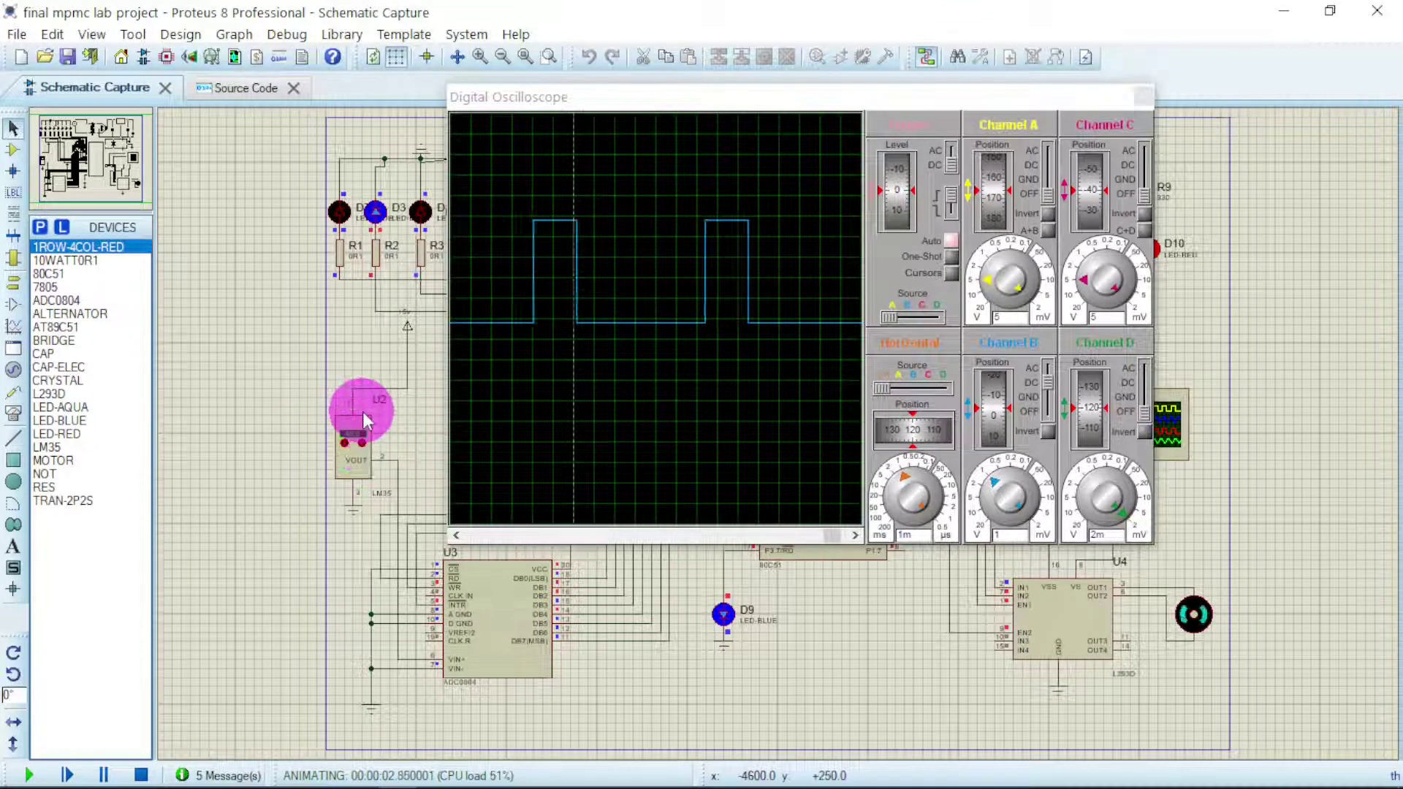
scroll(1383, 615, "right", 1)
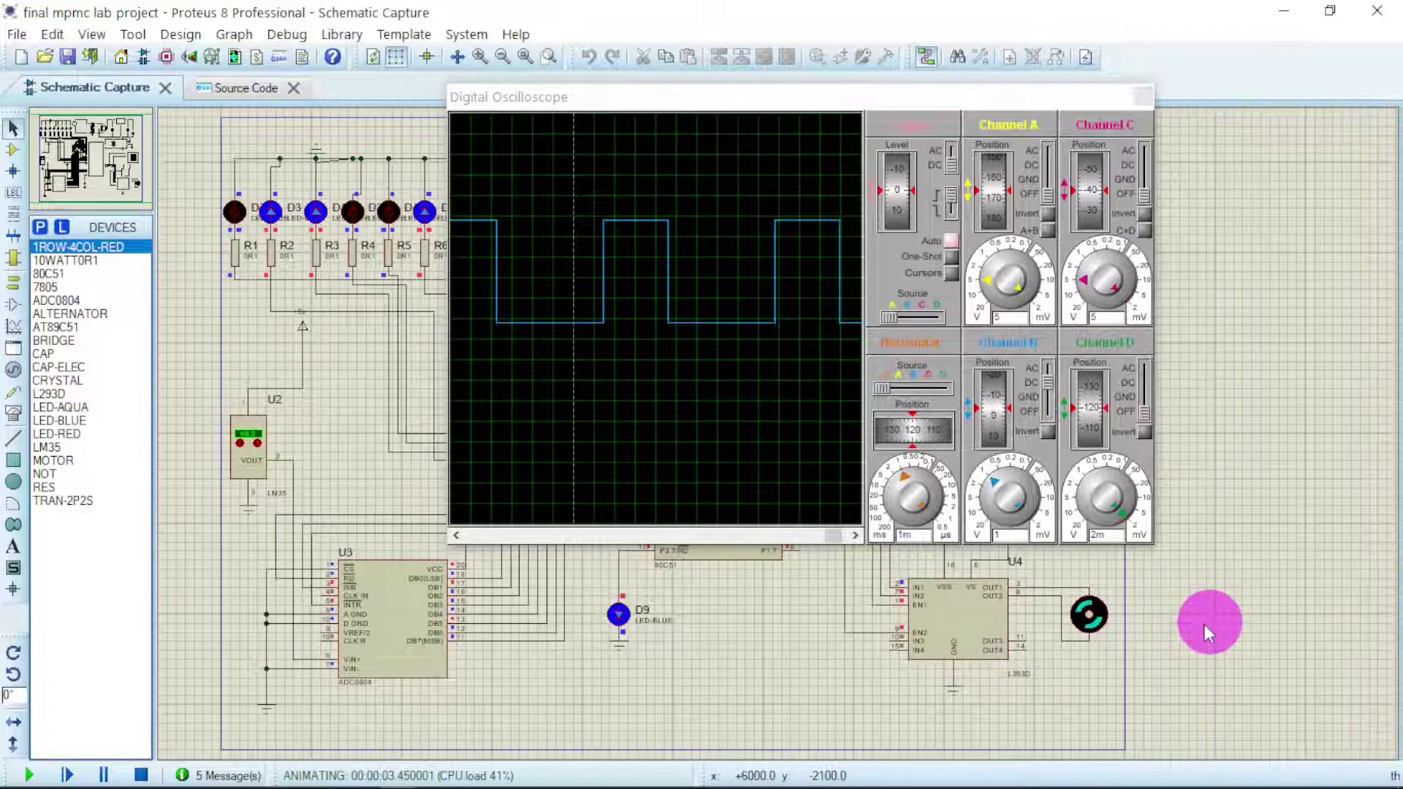